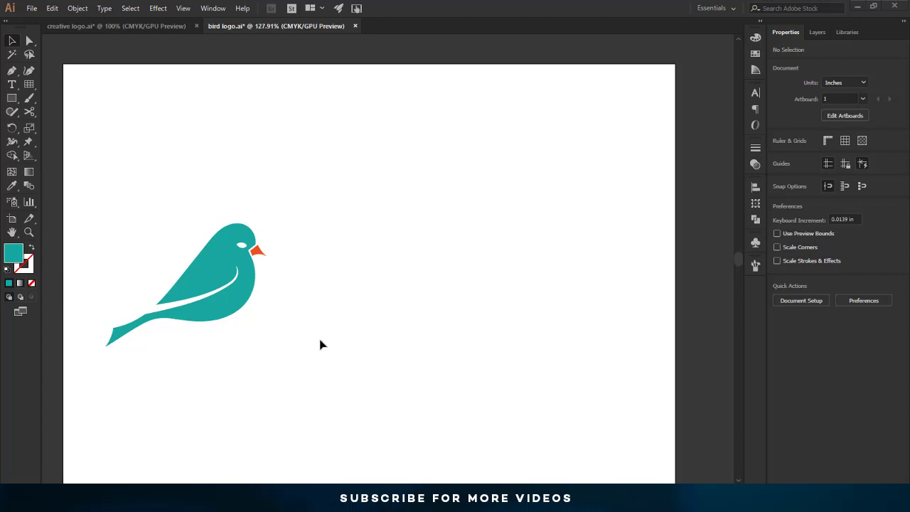
Place the Goldfinch photo from Pictures as a large image to the right of the teal bird logo.
left_click(30, 10)
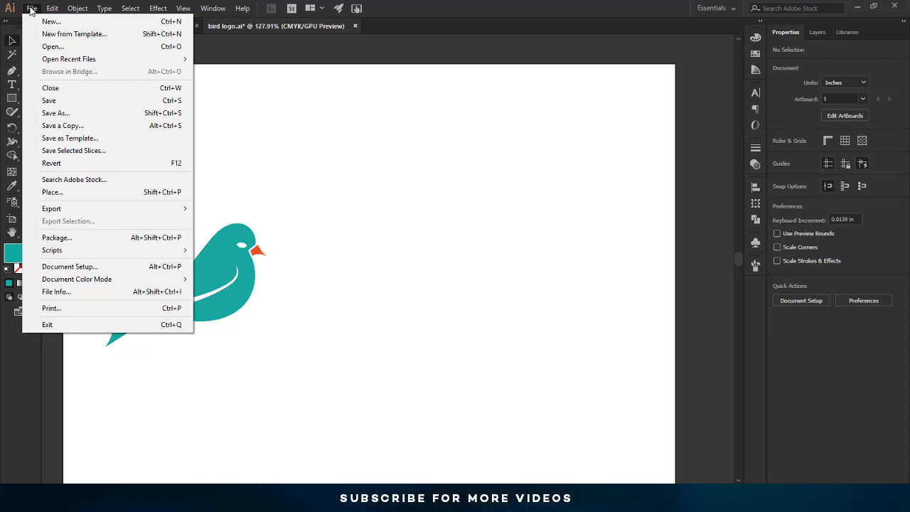
left_click(92, 193)
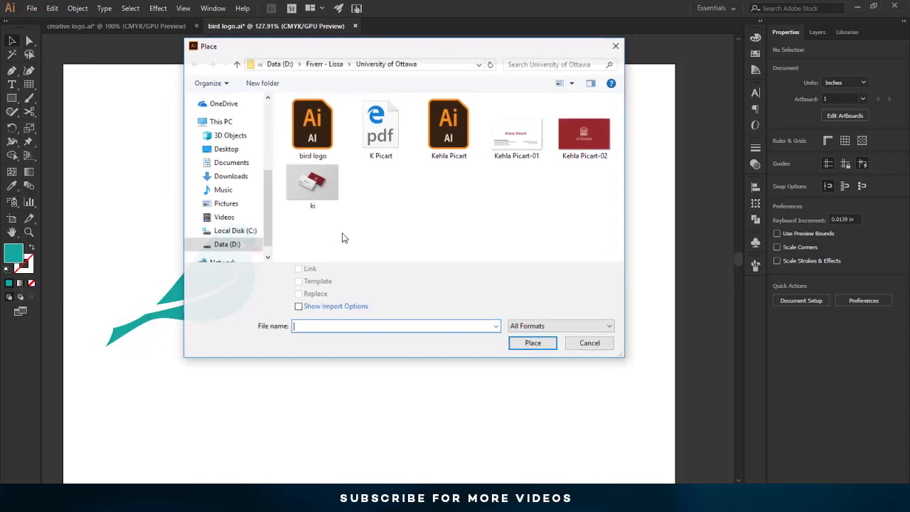
left_click(226, 203)
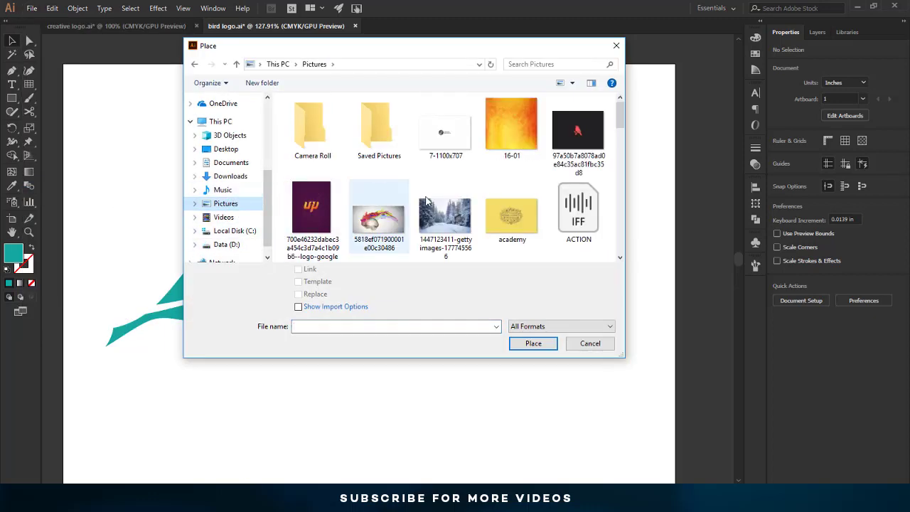
left_click_drag(617, 122, 620, 184)
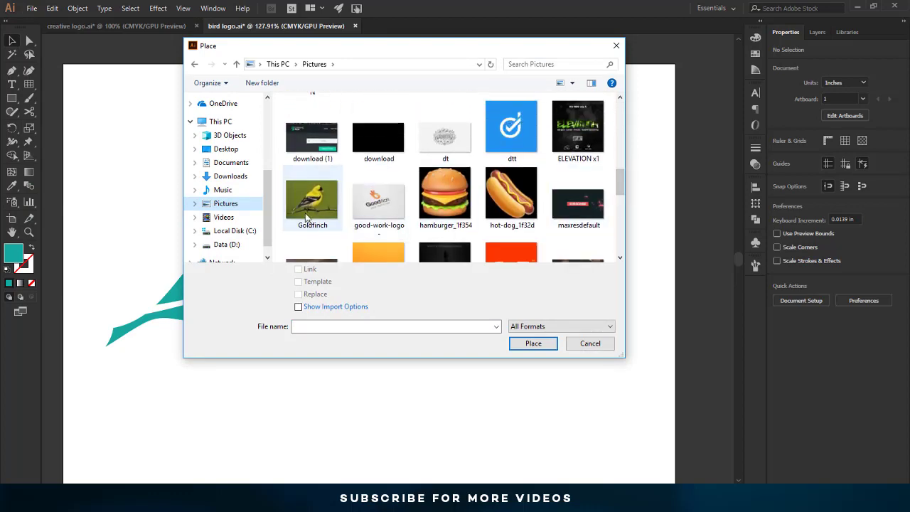
left_click(307, 217)
left_click(535, 346)
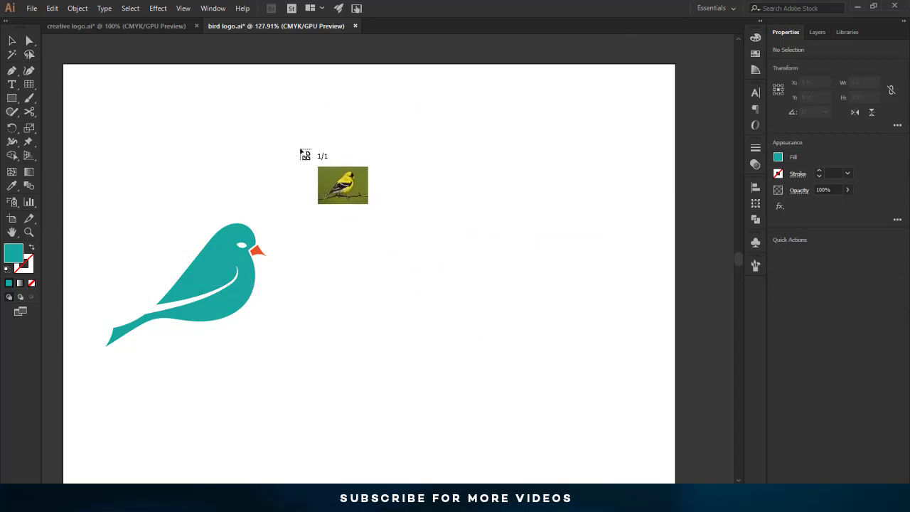
left_click_drag(285, 143, 656, 420)
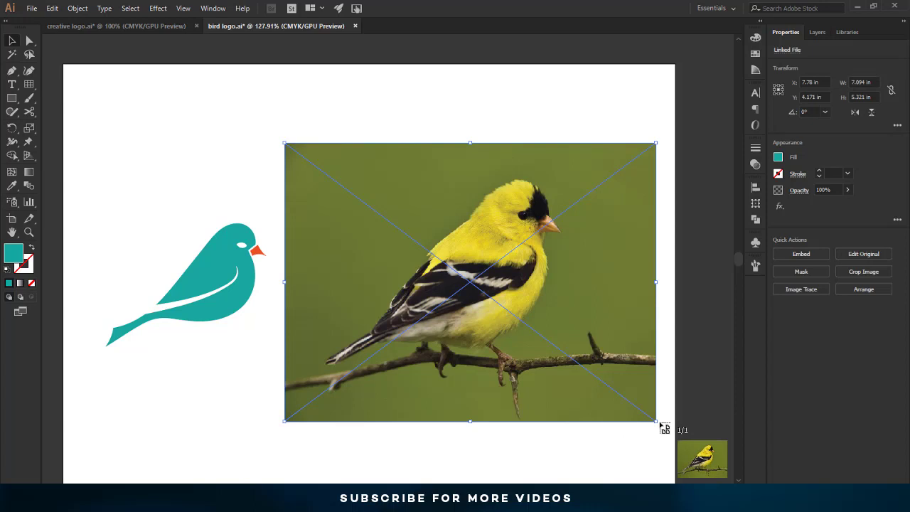
Lock the Goldfinch photo with Object > Lock > Selection and switch to the Paintbrush (B).
left_click(75, 8)
mouse_move(90, 75)
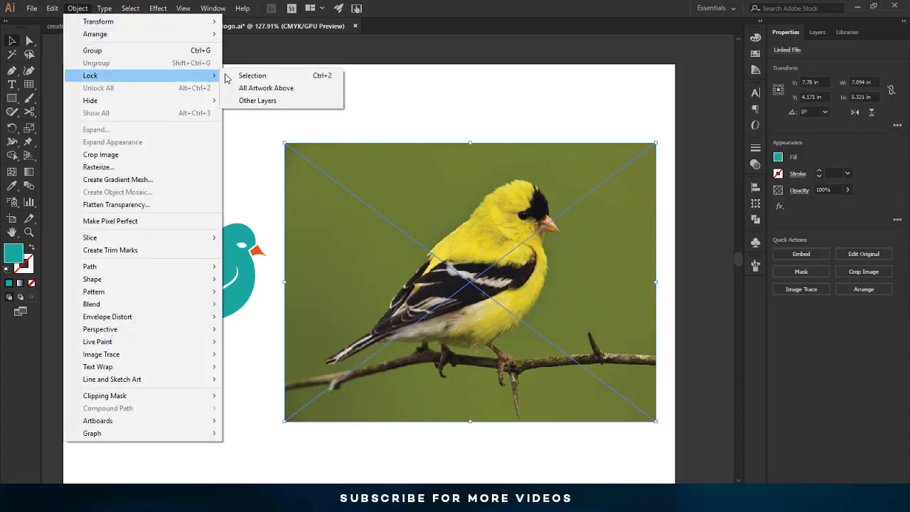
left_click(266, 76)
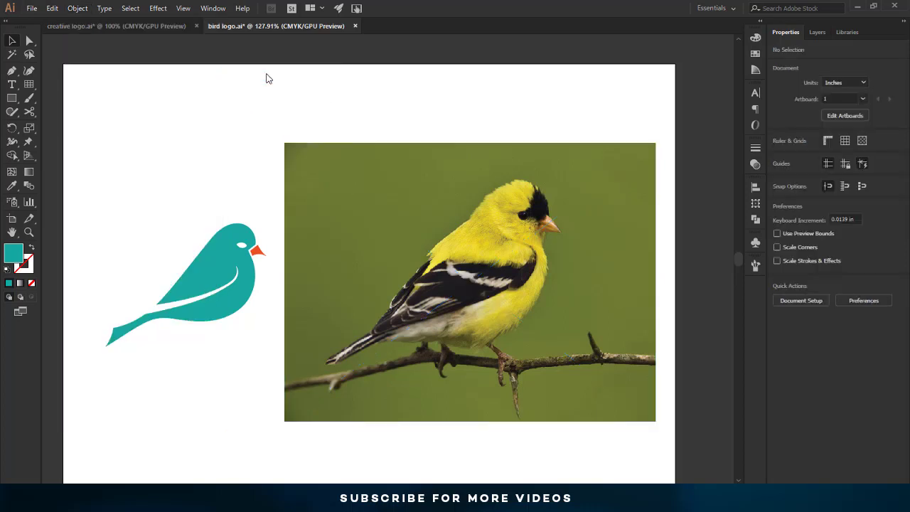
key("b")
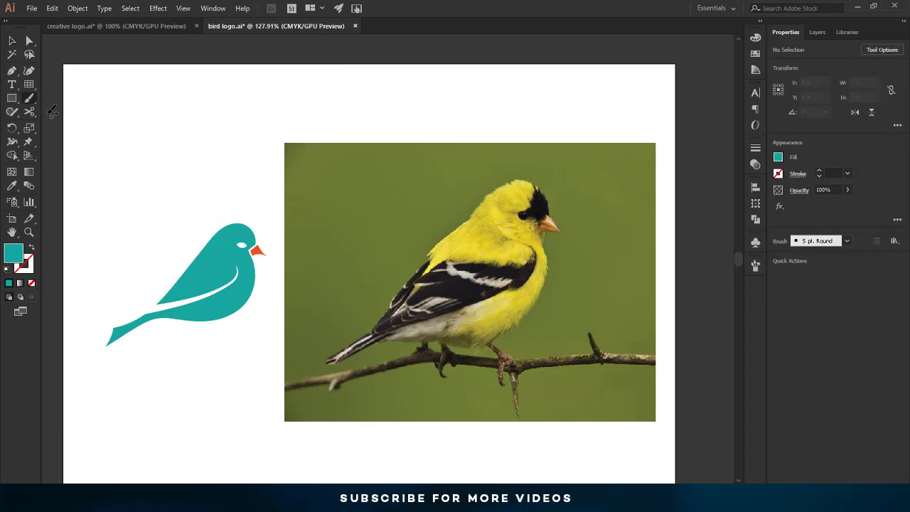
Move the Paintbrush Fidelity slider toward Accurate.
double_click(28, 100)
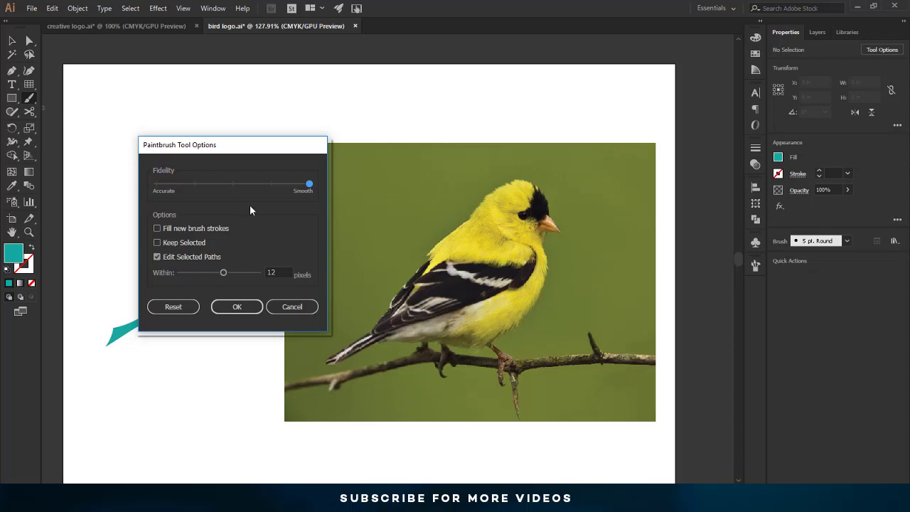
left_click_drag(307, 184, 277, 186)
left_click(237, 307)
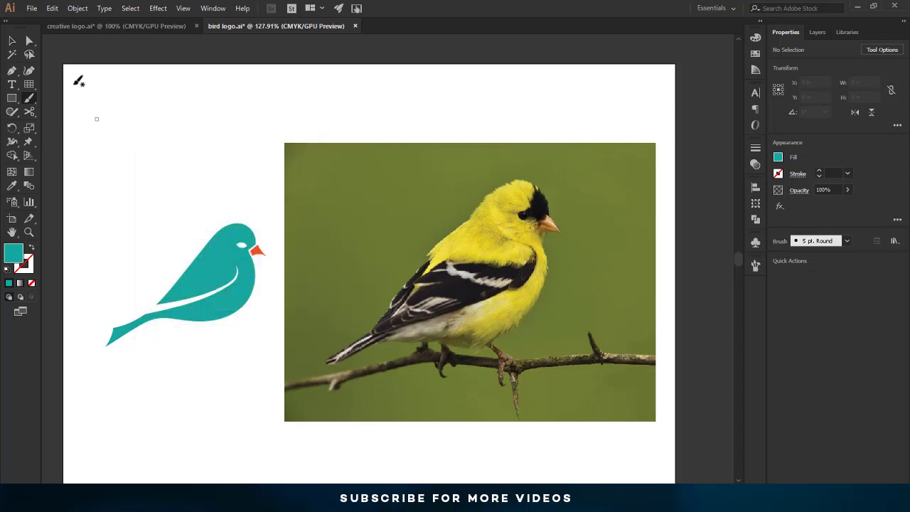
Set the fill to None and the stroke to white.
left_click(779, 158)
left_click(659, 198)
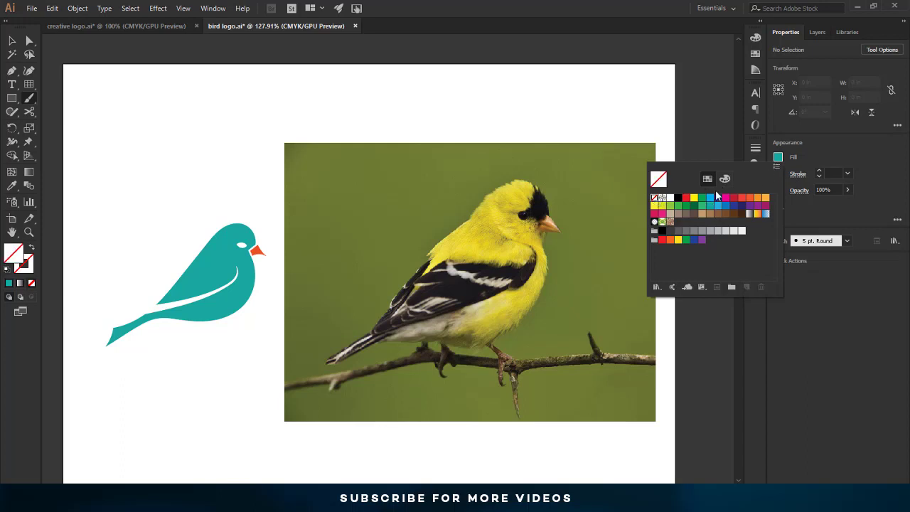
left_click(778, 174)
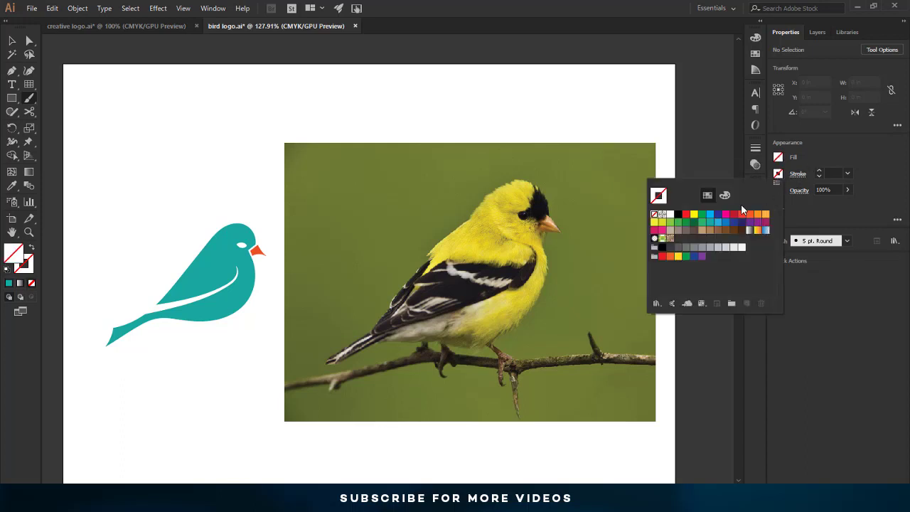
left_click(669, 215)
left_click(816, 217)
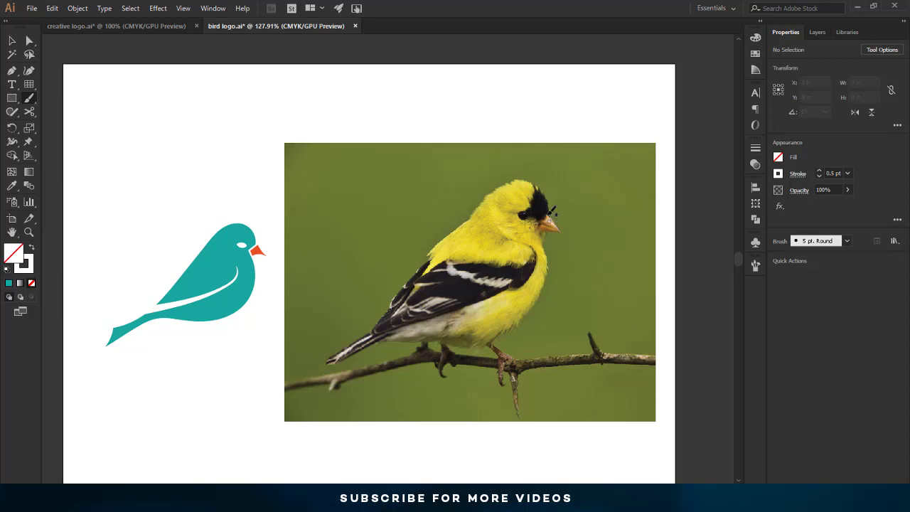
Paint a white line around the goldfinch's head and back, then thin it to 0.5 pt.
mouse_move(553, 213)
left_mouse_down()
mouse_move(507, 180)
mouse_move(370, 331)
mouse_move(300, 364)
left_mouse_up()
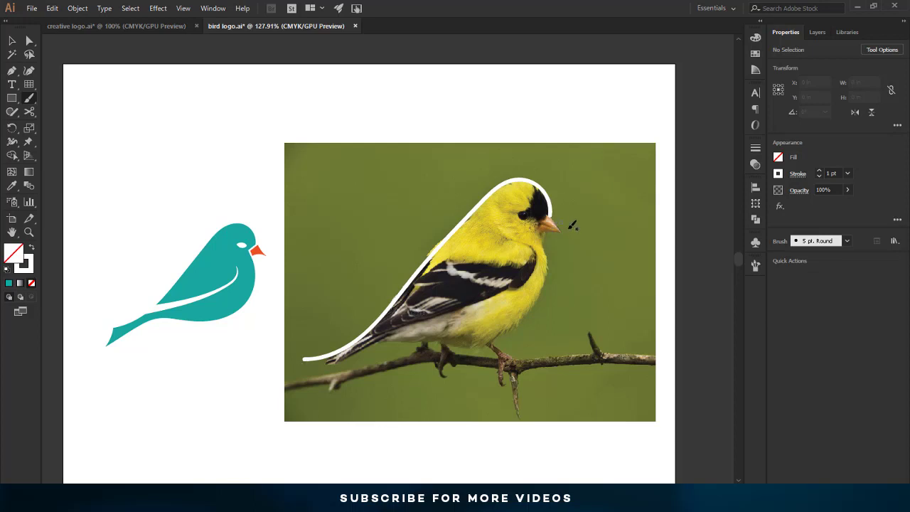
left_click(12, 40)
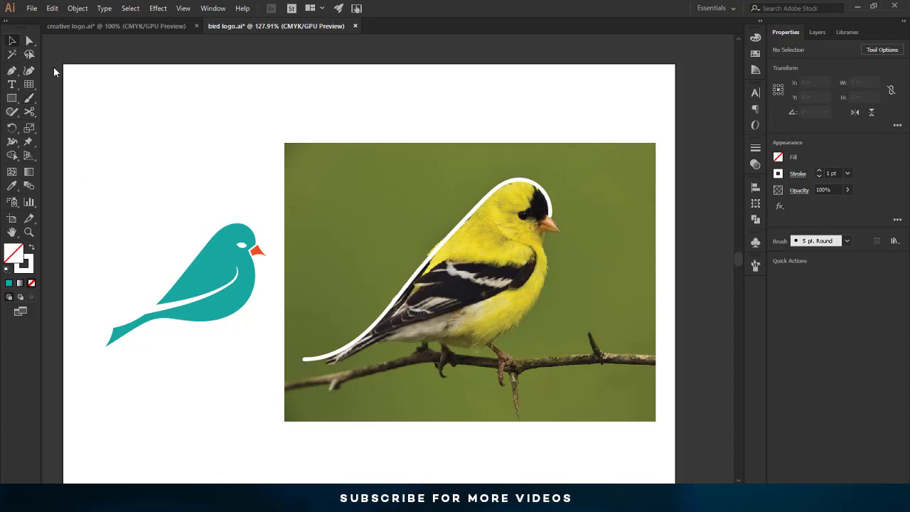
left_click(431, 247)
left_click(820, 177)
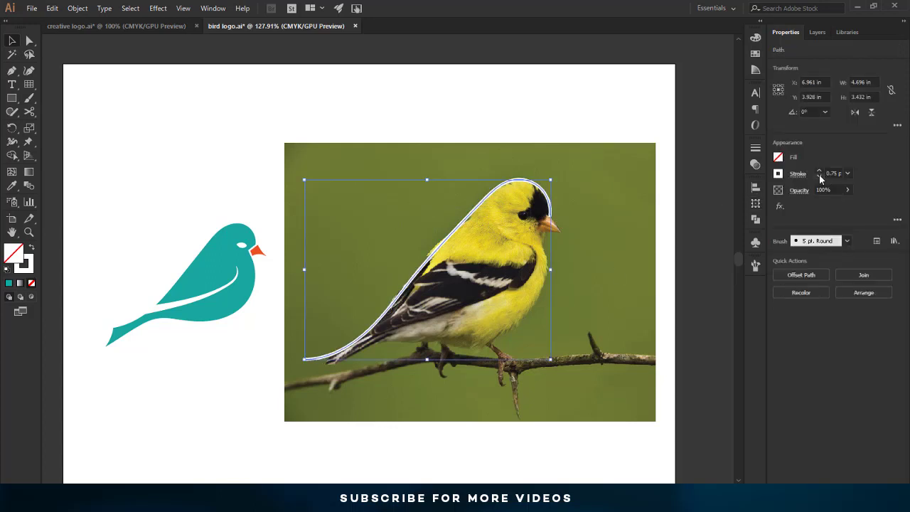
left_click(820, 177)
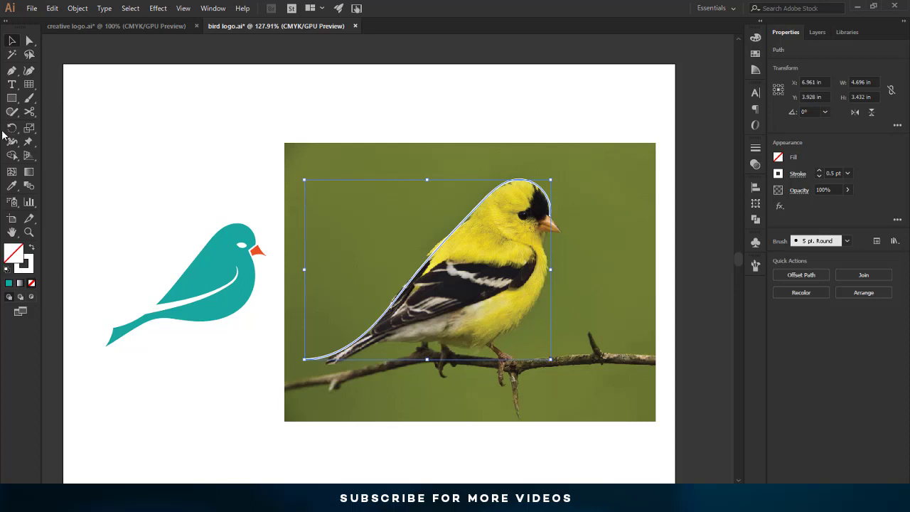
Trace the chest from below the beak and along the belly to the branch.
left_click(29, 98)
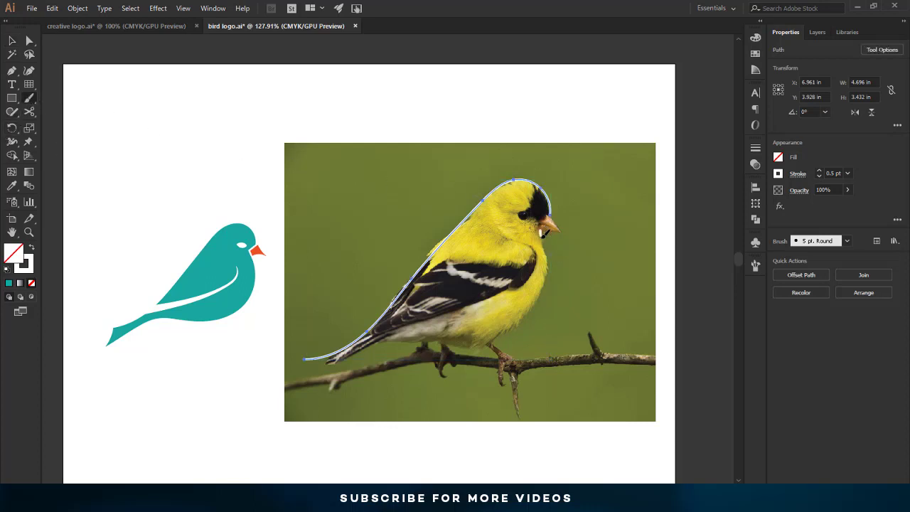
left_click_drag(543, 234, 498, 337)
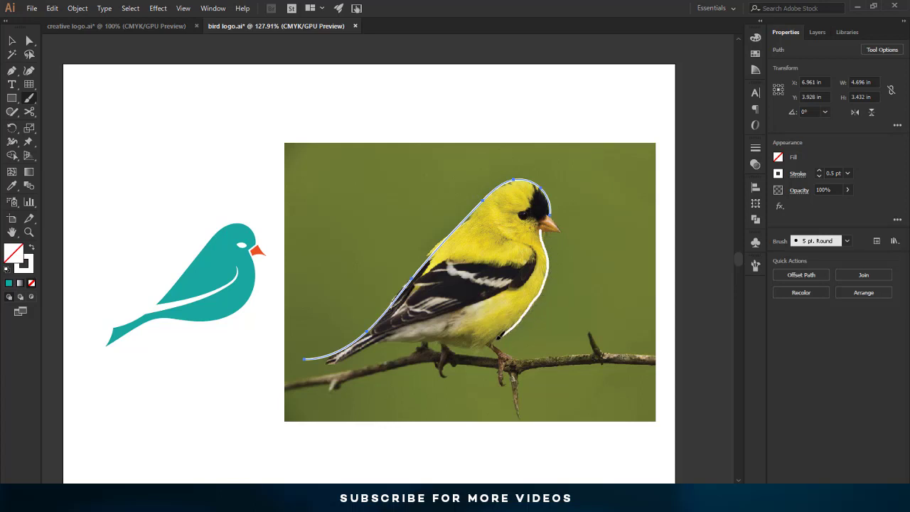
left_click_drag(497, 337, 286, 390)
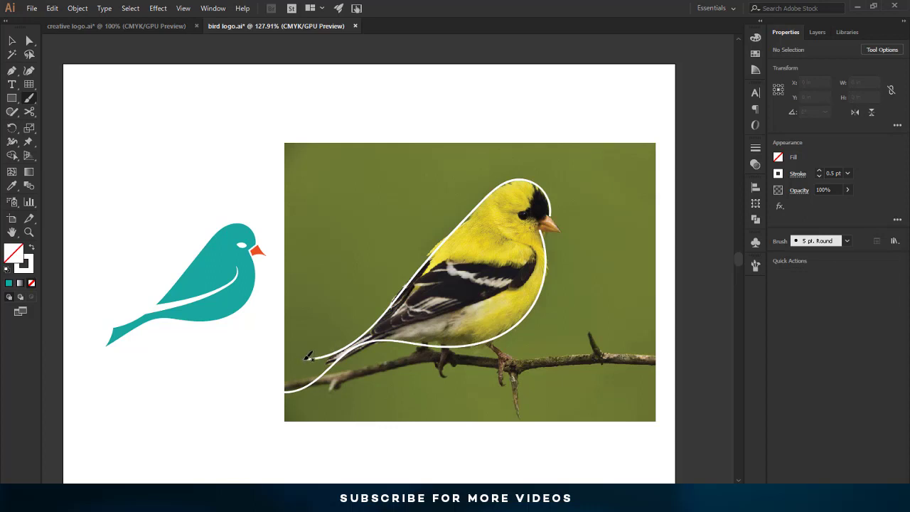
Paint white strokes for the tail, the lower beak edge, the eye outline and the wing curve.
left_click_drag(308, 356, 279, 396)
mouse_move(564, 233)
left_mouse_down()
mouse_move(547, 227)
mouse_move(573, 237)
left_mouse_up()
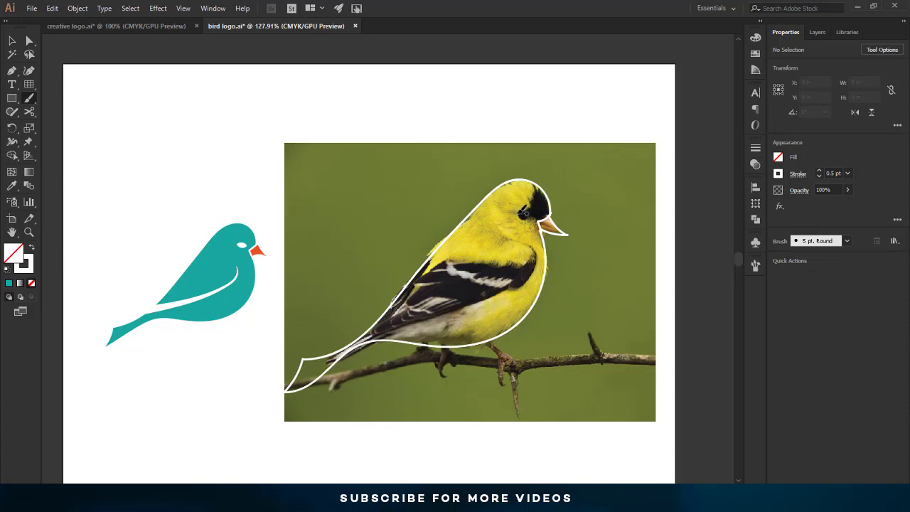
left_click_drag(523, 211, 528, 210)
mouse_move(521, 241)
left_mouse_down()
mouse_move(535, 249)
mouse_move(533, 271)
mouse_move(494, 292)
mouse_move(355, 315)
left_mouse_up()
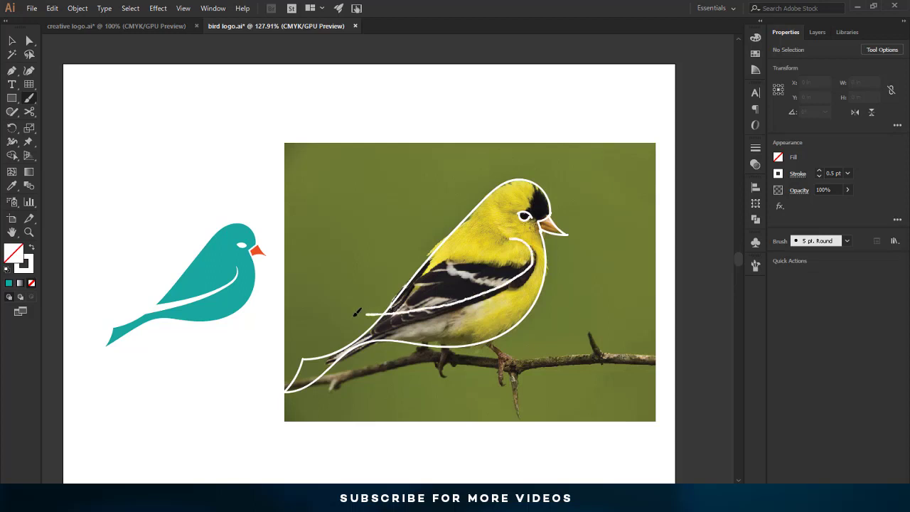
key("v")
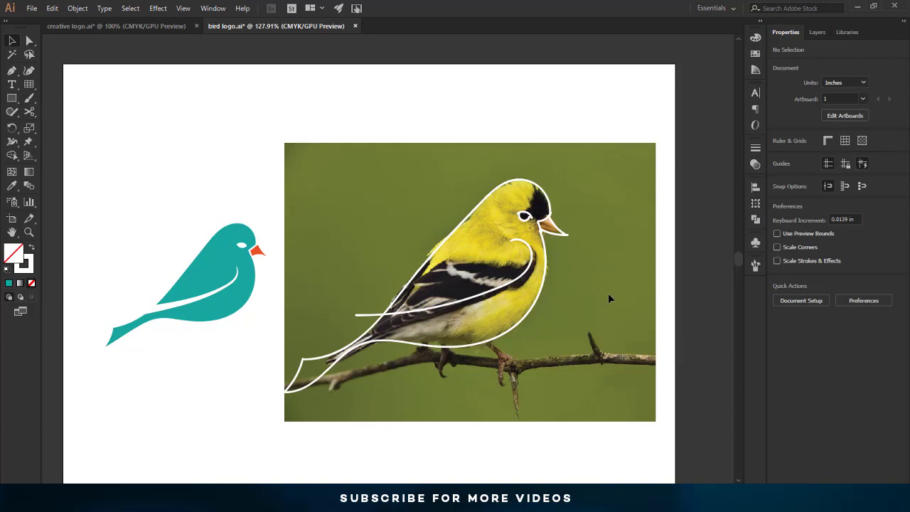
Unlock the Goldfinch photo and delete it.
left_click(74, 9)
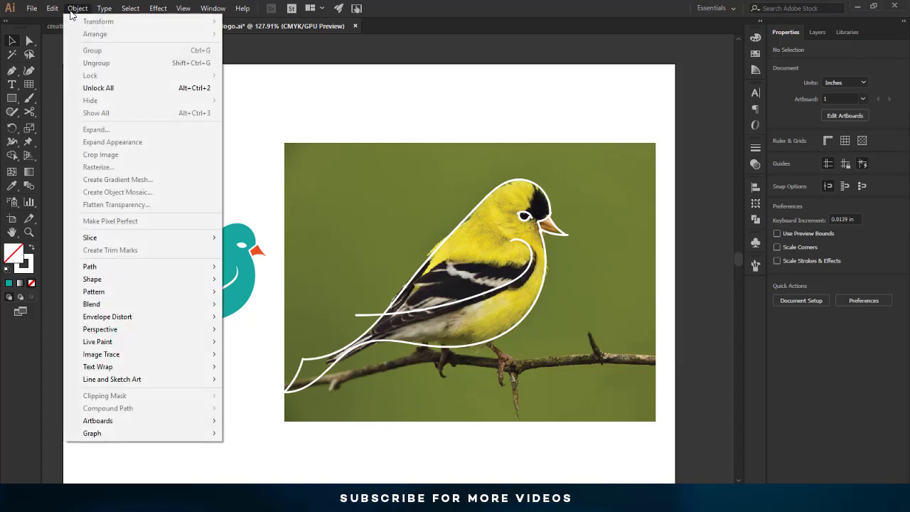
left_click(123, 88)
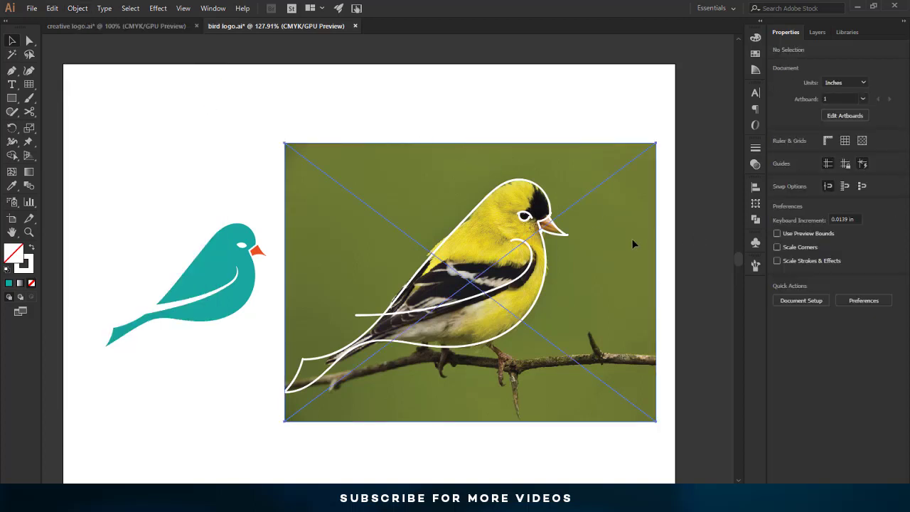
key("Delete")
Select all the traced lines, set their stroke to black, then deselect.
left_click_drag(655, 127, 269, 447)
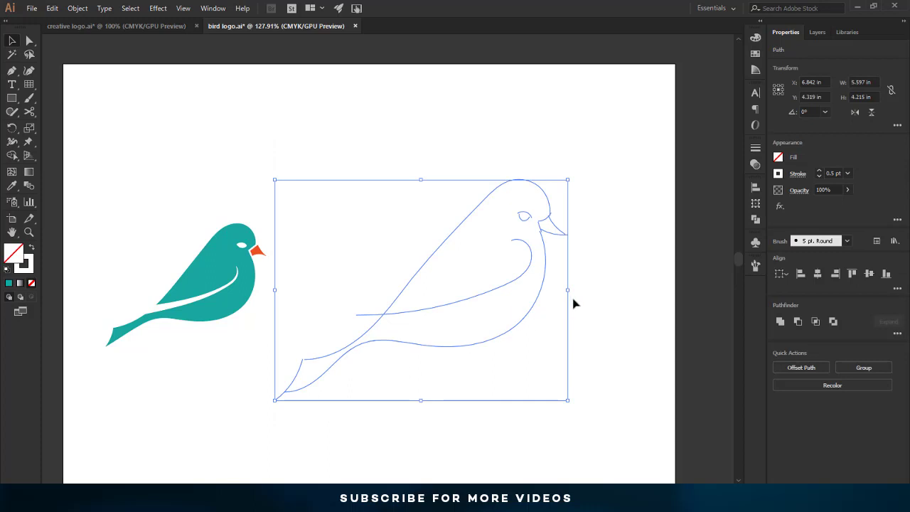
left_click(777, 176)
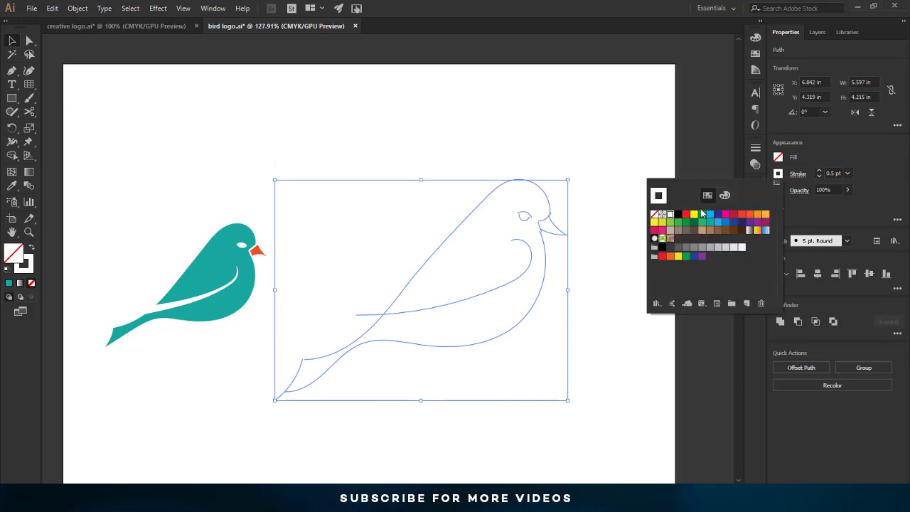
left_click(677, 215)
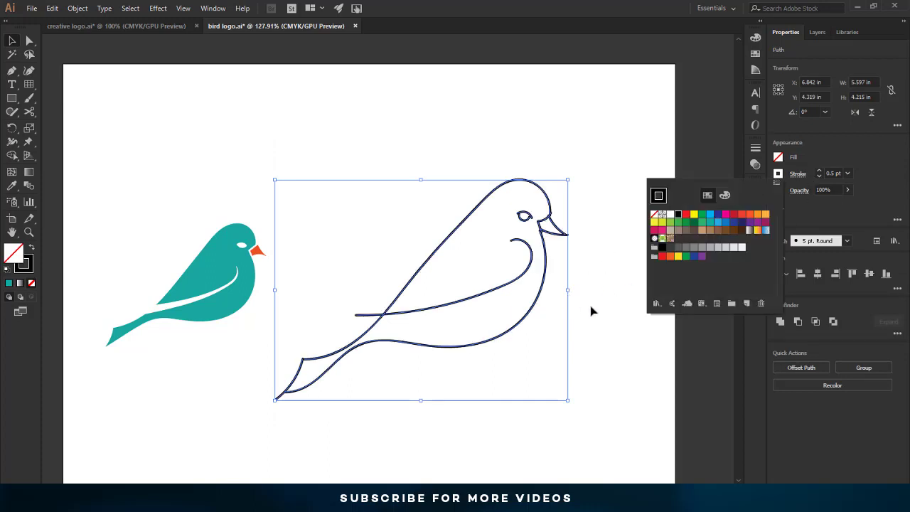
left_click(598, 304)
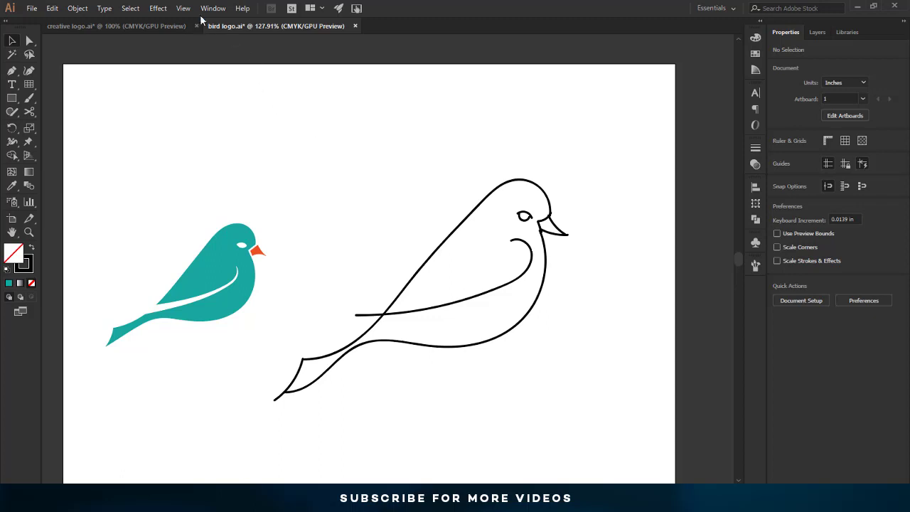
Switch to Outline view and zoom in on the large bird's beak.
left_click(183, 8)
left_click(256, 23)
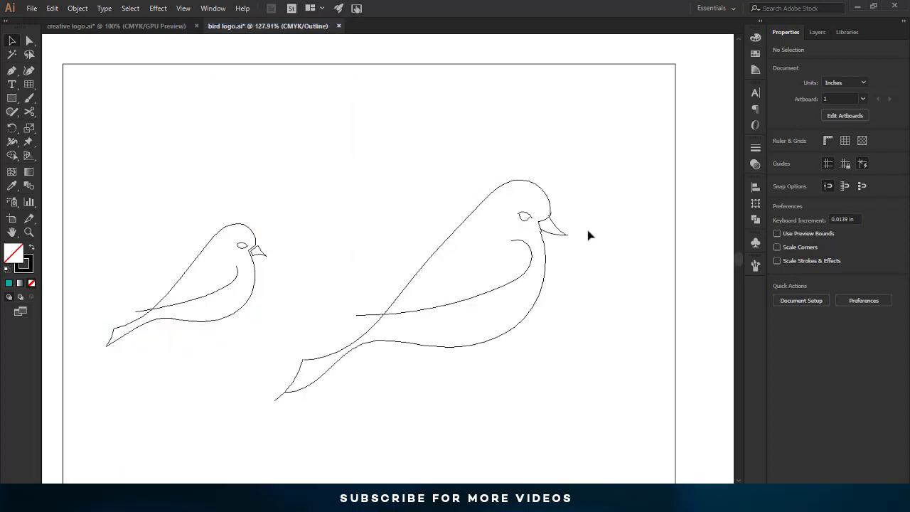
key("z")
left_click_drag(543, 214, 639, 256)
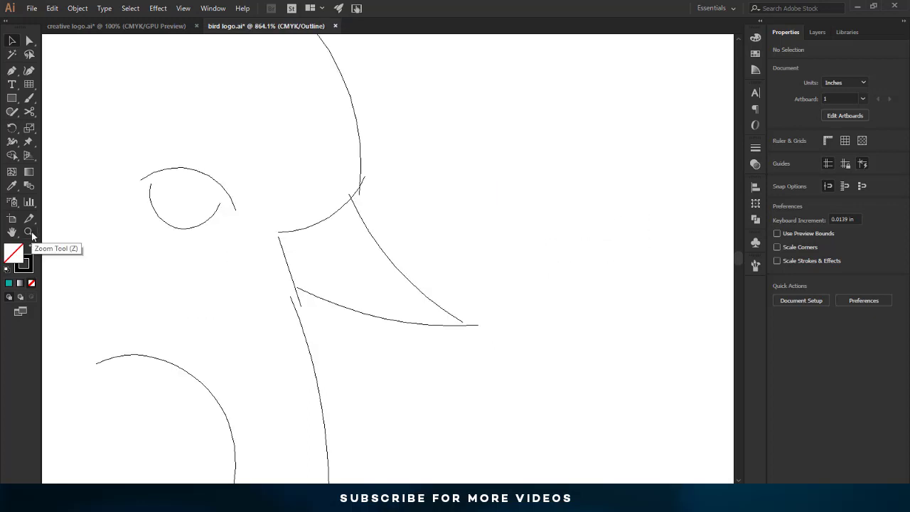
Drag the beak anchors so the upper beak meets the head curve and the lower anchor meets the left edge.
left_click(30, 40)
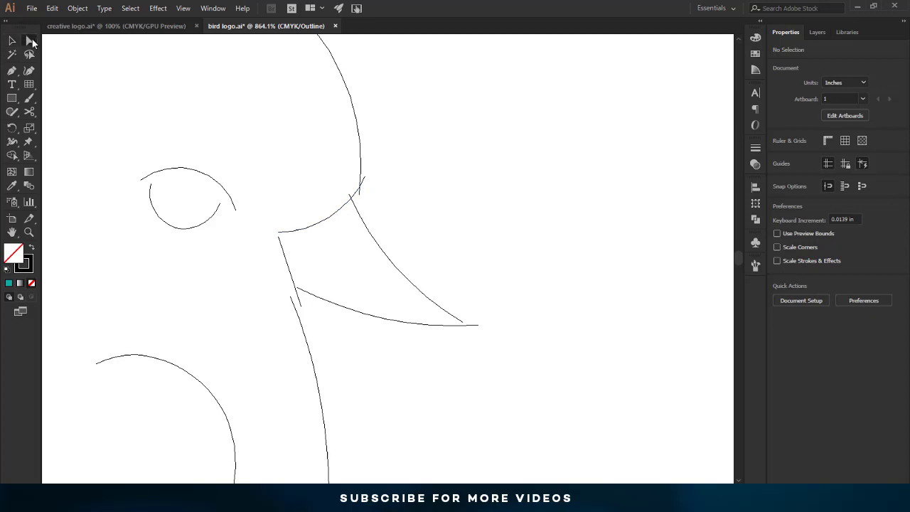
left_click(363, 178)
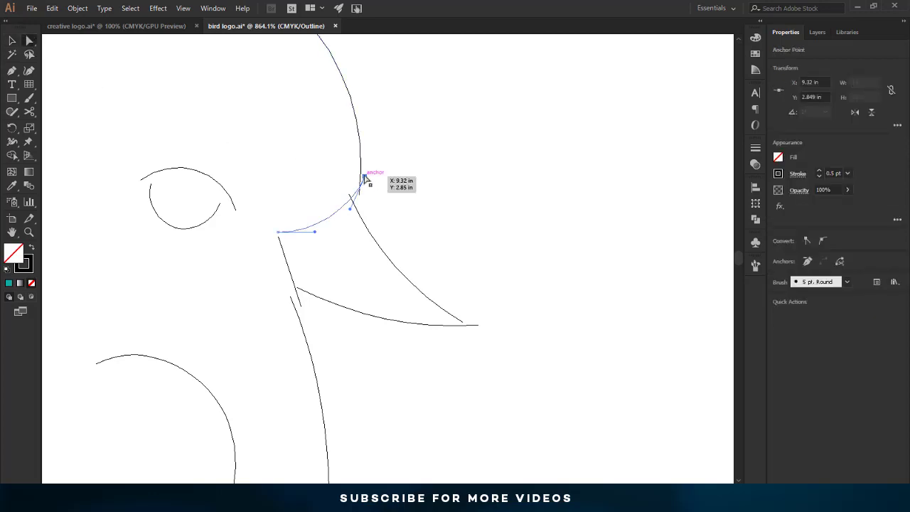
left_click_drag(363, 178, 358, 195)
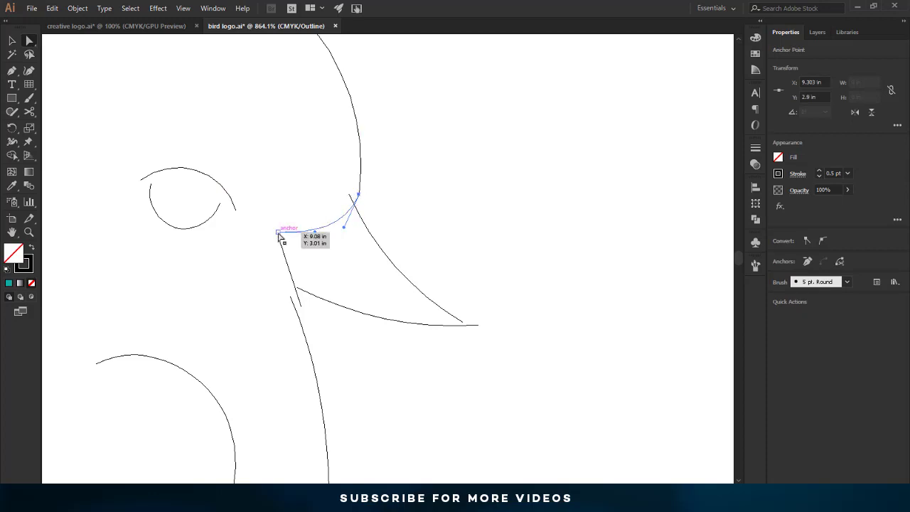
left_click_drag(278, 232, 278, 237)
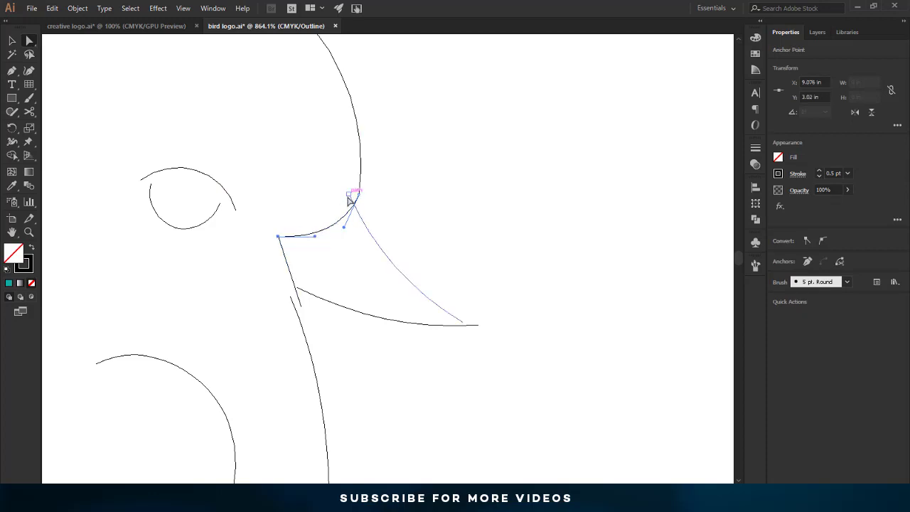
left_click_drag(350, 201, 349, 220)
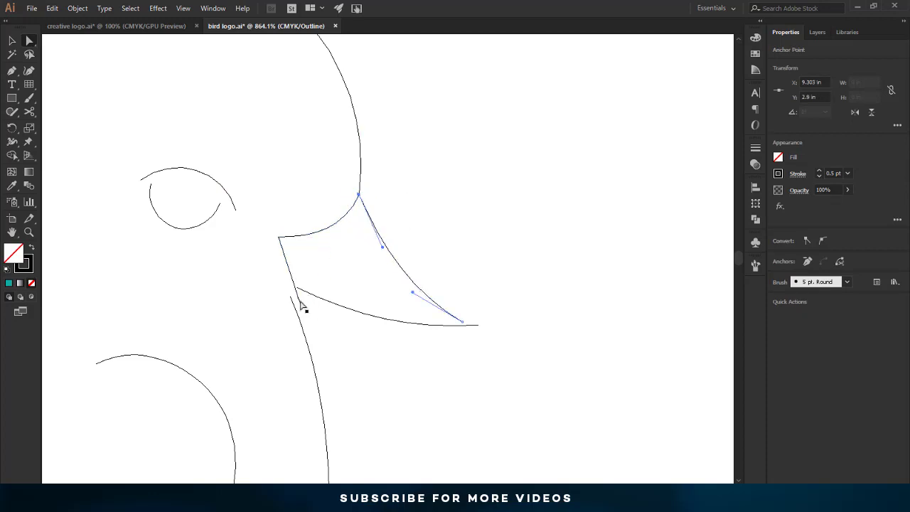
left_click_drag(301, 306, 295, 299)
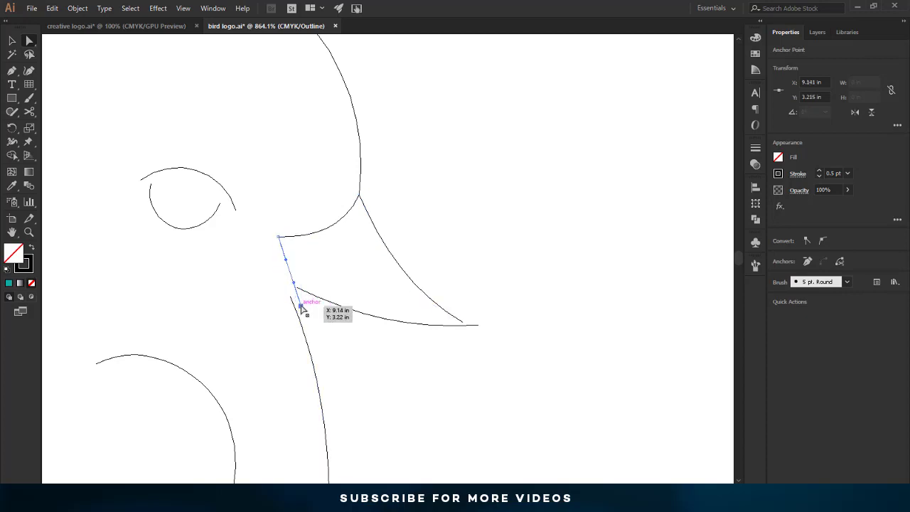
mouse_move(301, 307)
left_mouse_down()
mouse_move(290, 293)
mouse_move(297, 288)
left_mouse_up()
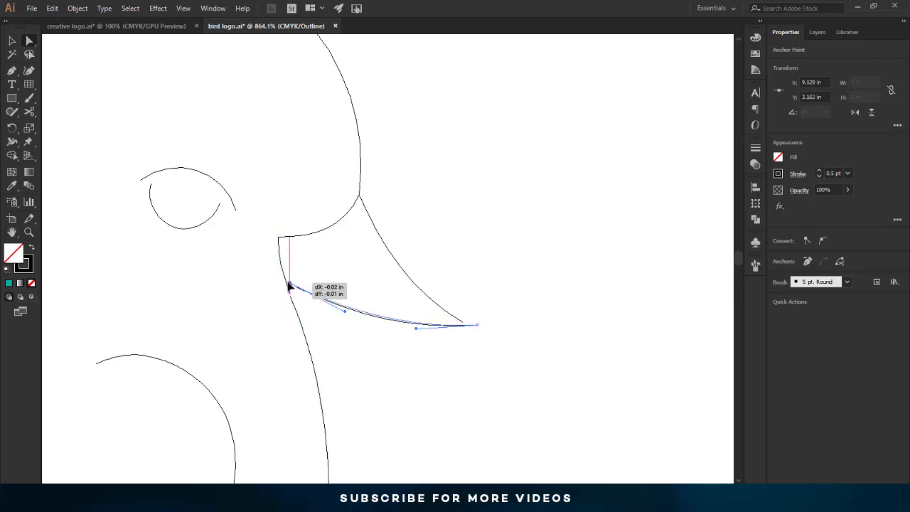
left_click_drag(296, 288, 290, 295)
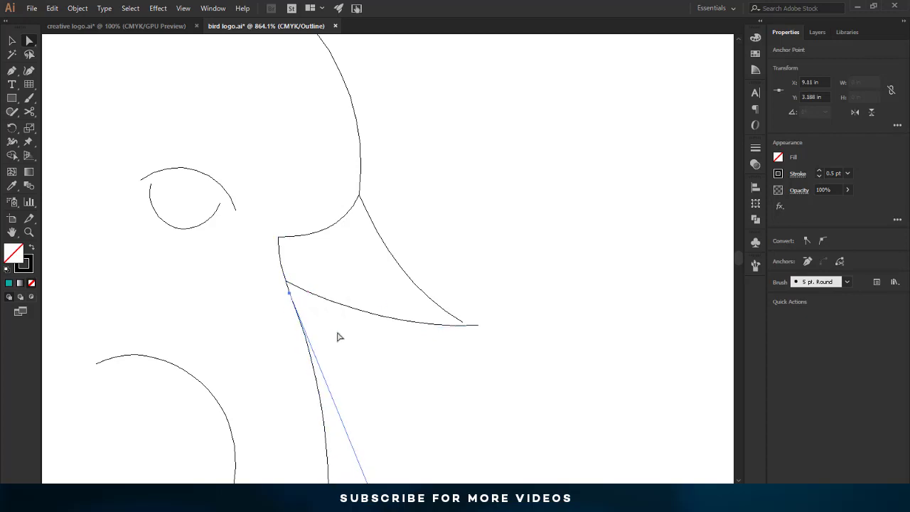
Refine the bends of the beak's upper and lower curves.
left_click(385, 348)
left_click_drag(462, 324, 477, 326)
left_click_drag(428, 296, 426, 299)
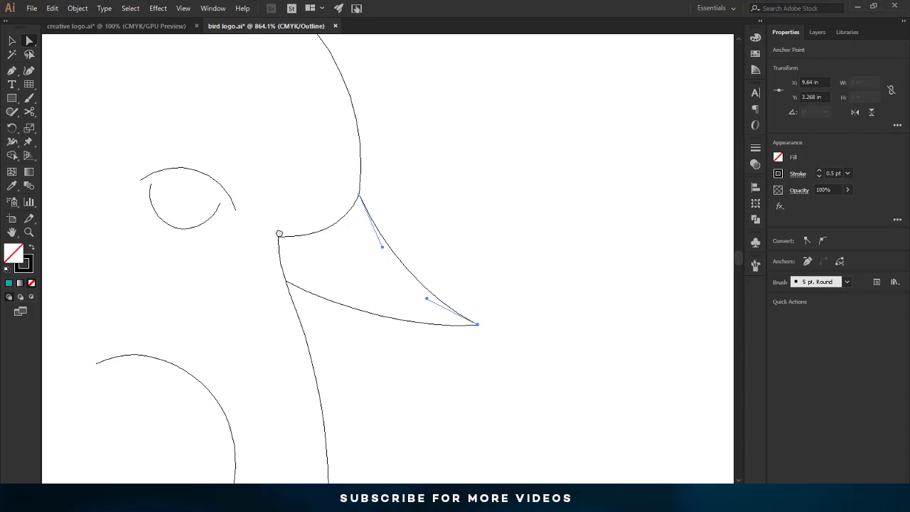
left_click_drag(278, 230, 478, 272)
Pull in the eye arc's end anchor and move the arc down closer to the eye.
left_click(409, 241)
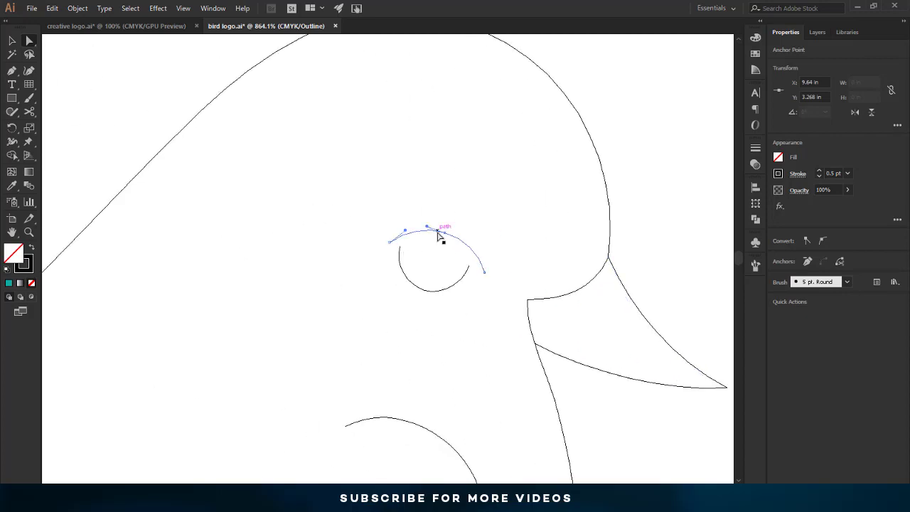
mouse_move(486, 277)
left_mouse_down()
mouse_move(469, 269)
mouse_move(483, 280)
left_mouse_up()
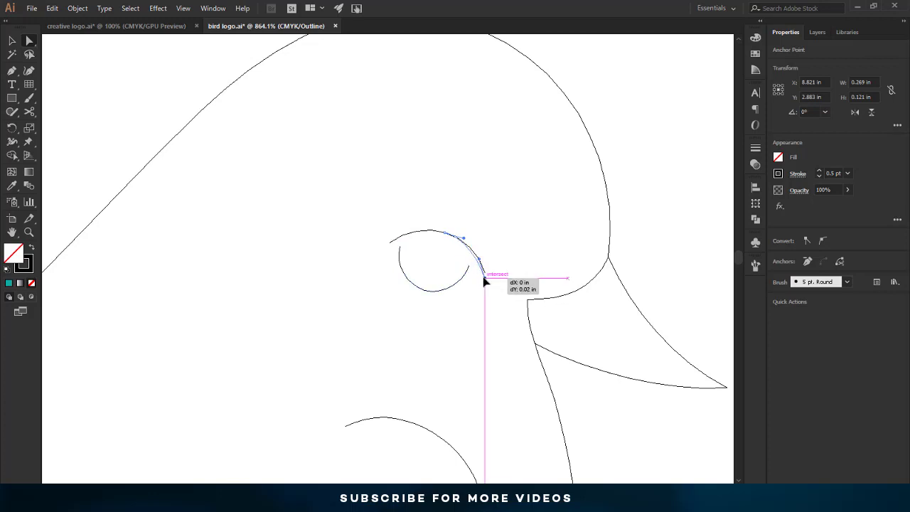
key("v")
left_click(437, 237)
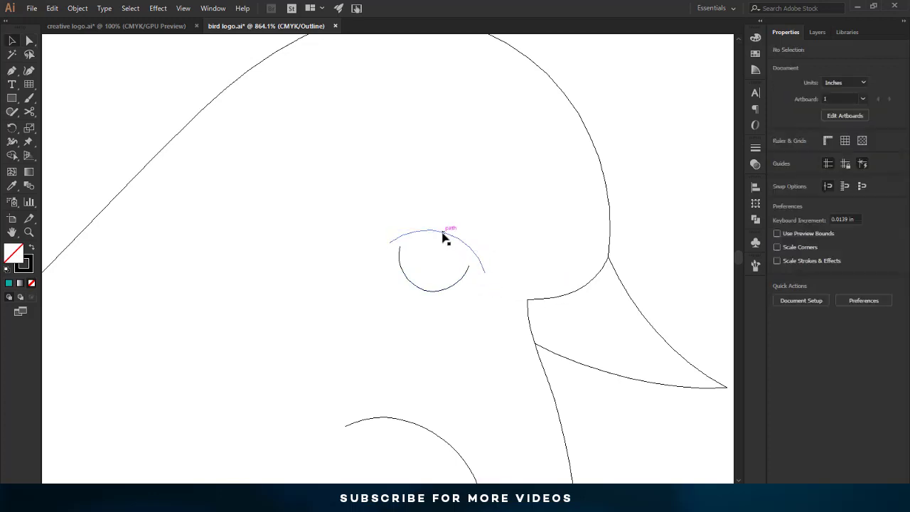
mouse_move(443, 236)
left_mouse_down()
mouse_move(439, 250)
mouse_move(583, 351)
left_mouse_up()
left_click(474, 334)
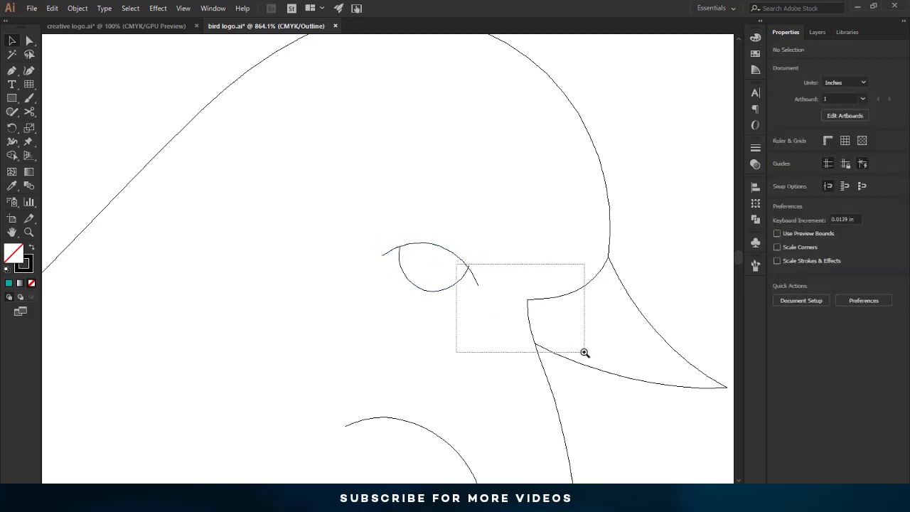
Snap both ends of the eye curve onto the arc, then zoom back out to the head.
key("a")
left_click_drag(534, 284, 532, 286)
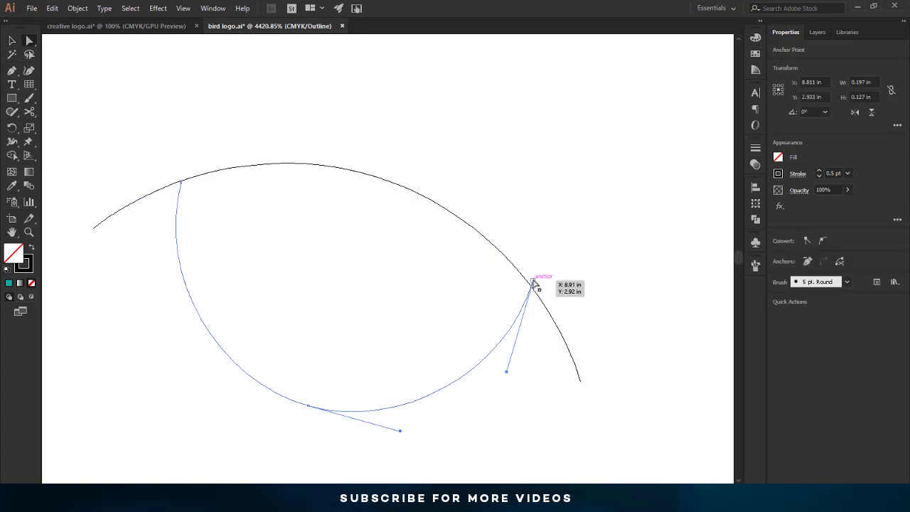
left_click(180, 183)
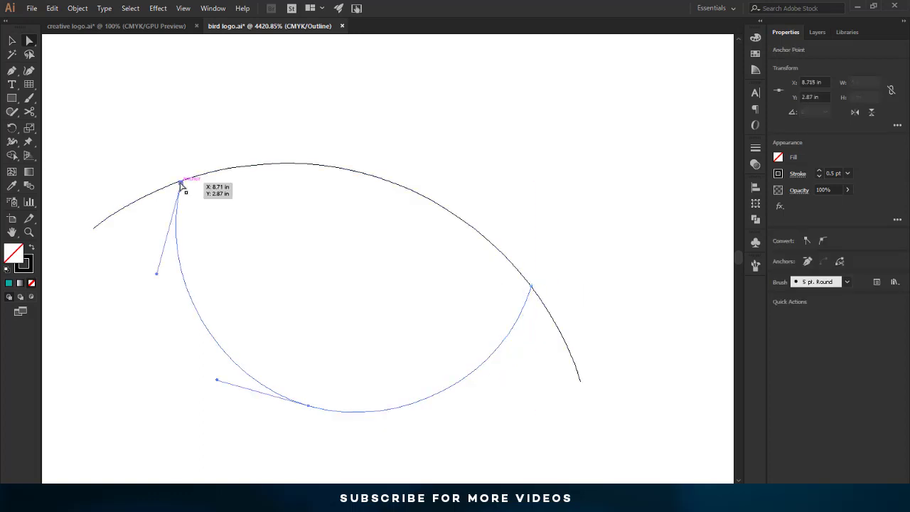
left_click(258, 134)
left_click_drag(166, 162, 404, 321)
left_click_drag(421, 286, 422, 278)
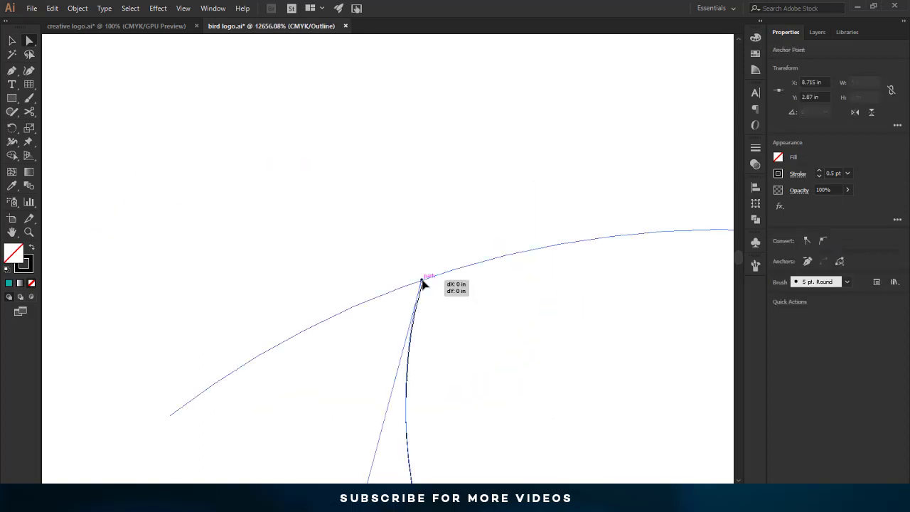
left_click(436, 234)
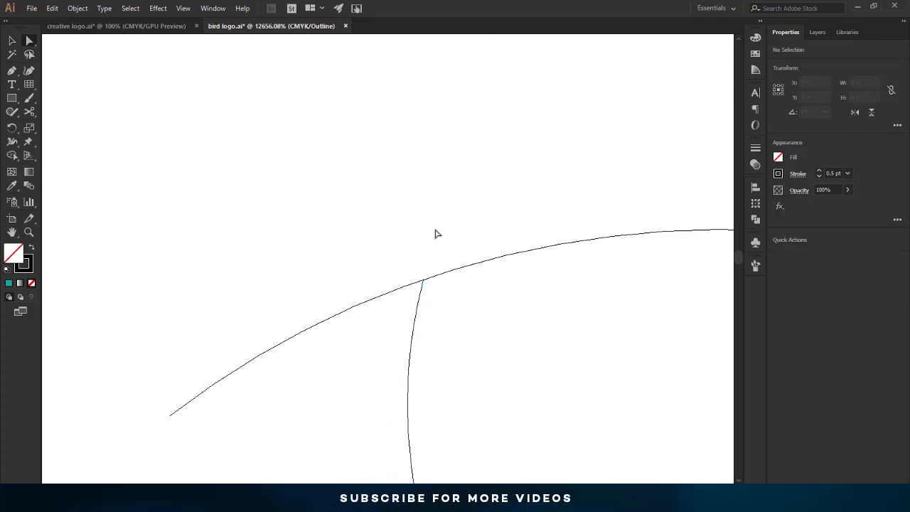
key("ctrl+minus")
key("ctrl+minus")
key("ctrl+minus")
key("ctrl+minus")
key("ctrl+minus")
key("ctrl+minus")
key("ctrl+minus")
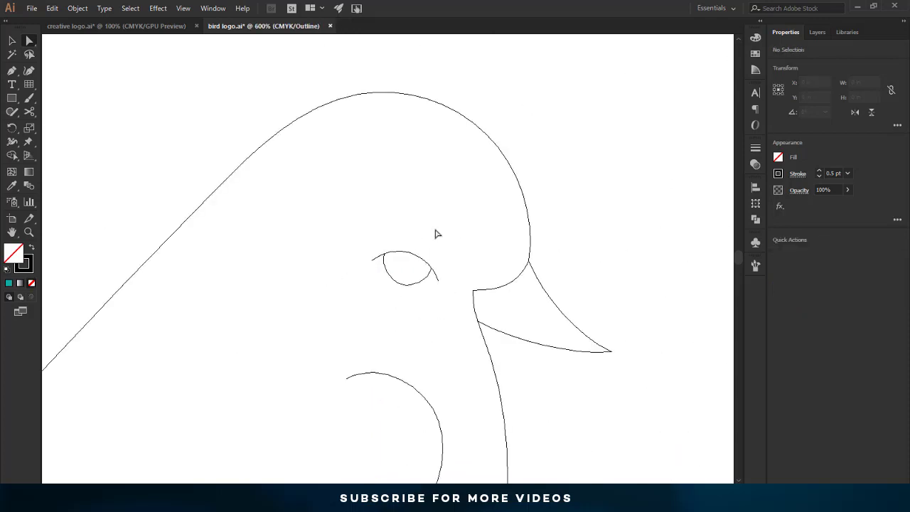
key("ctrl+minus")
Snap the wing line's end and the tail junction anchor onto their neighbouring curves.
left_click_drag(443, 357, 632, 185)
left_click_drag(189, 426, 524, 207)
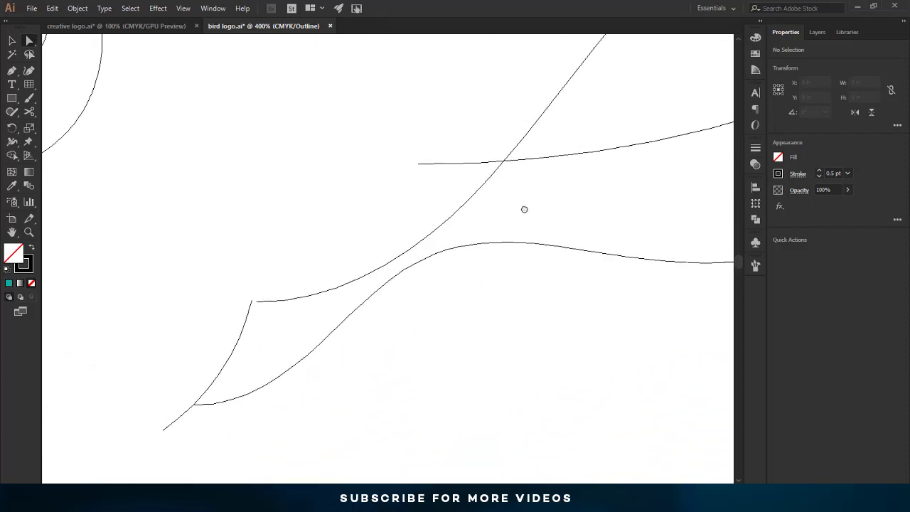
left_click_drag(206, 291, 376, 372)
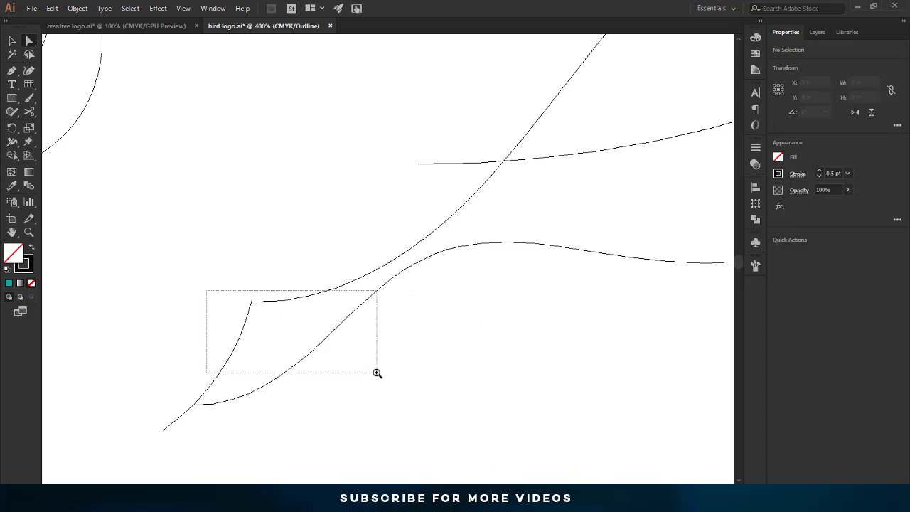
left_click_drag(249, 135, 229, 133)
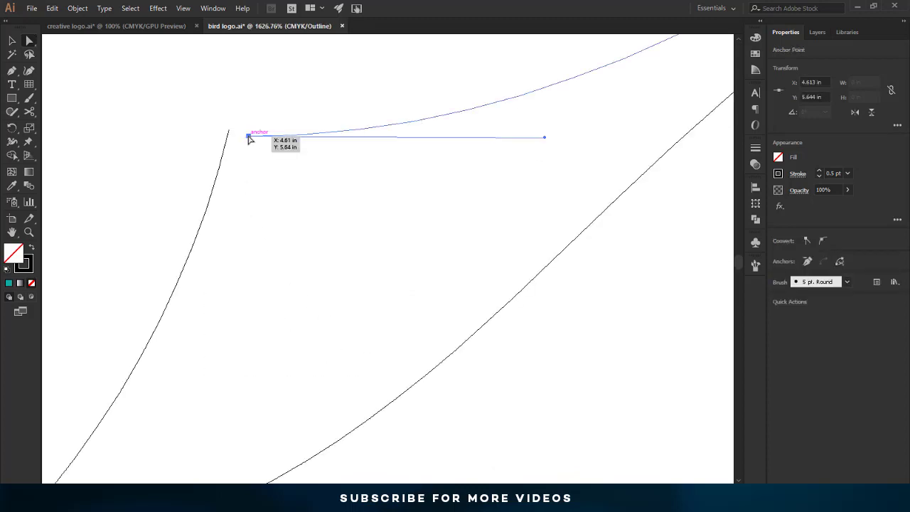
left_click_drag(254, 292, 619, 85)
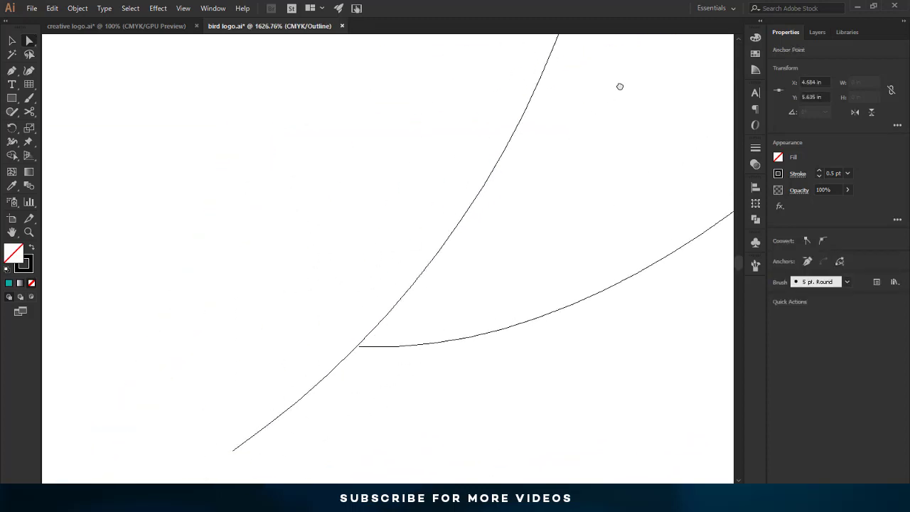
left_click_drag(369, 339, 364, 337)
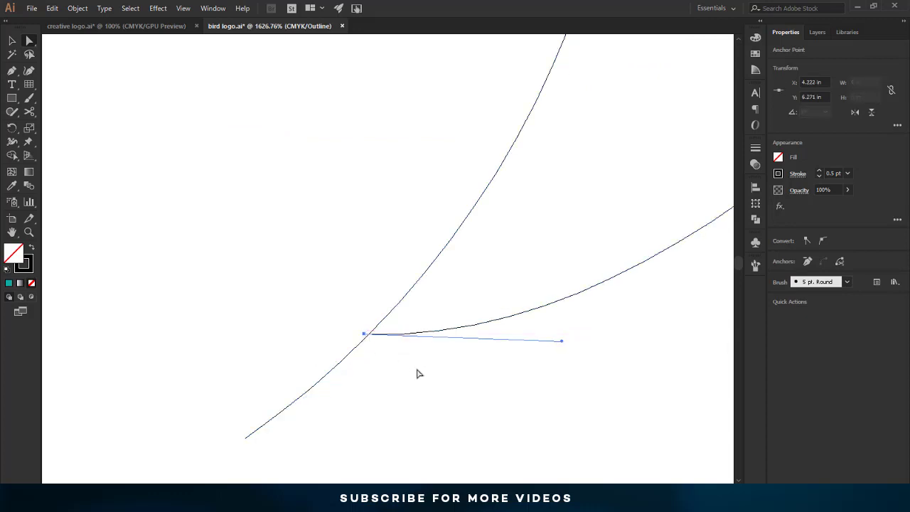
Zoom out to show the whole bird.
key("b")
key("ctrl+a")
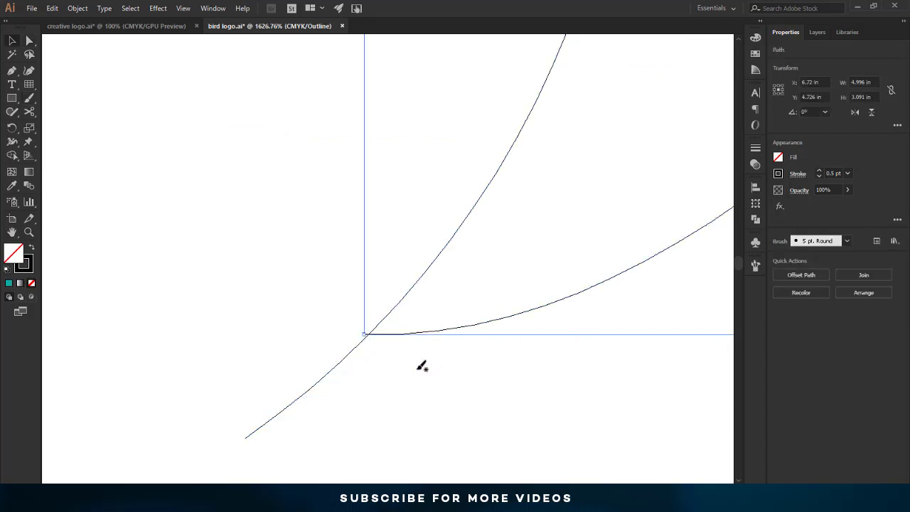
key("ctrl+minus")
key("ctrl+minus")
key("ctrl+minus")
key("ctrl+minus")
key("ctrl+minus")
key("ctrl+minus")
key("ctrl+minus")
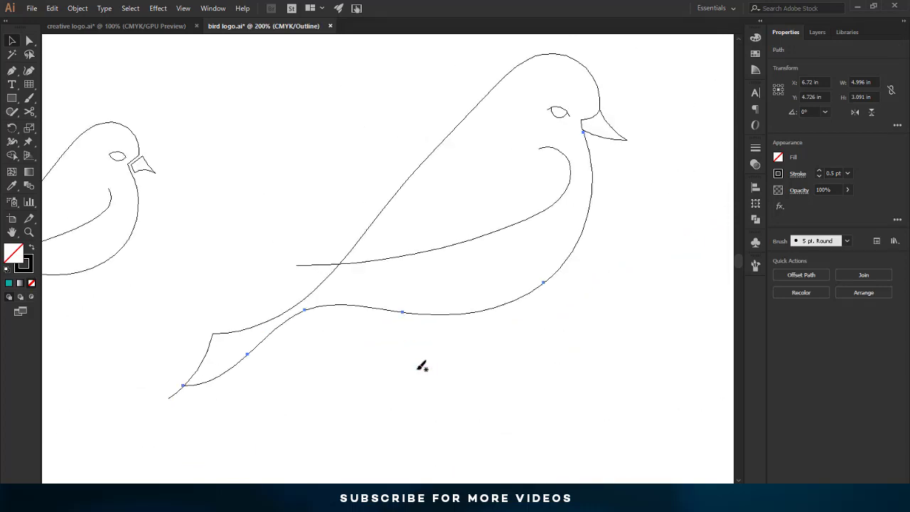
key("ctrl+minus")
Deselect, reposition the artboard and switch from Outline back to full colour GPU Preview.
key("ctrl+shift+a")
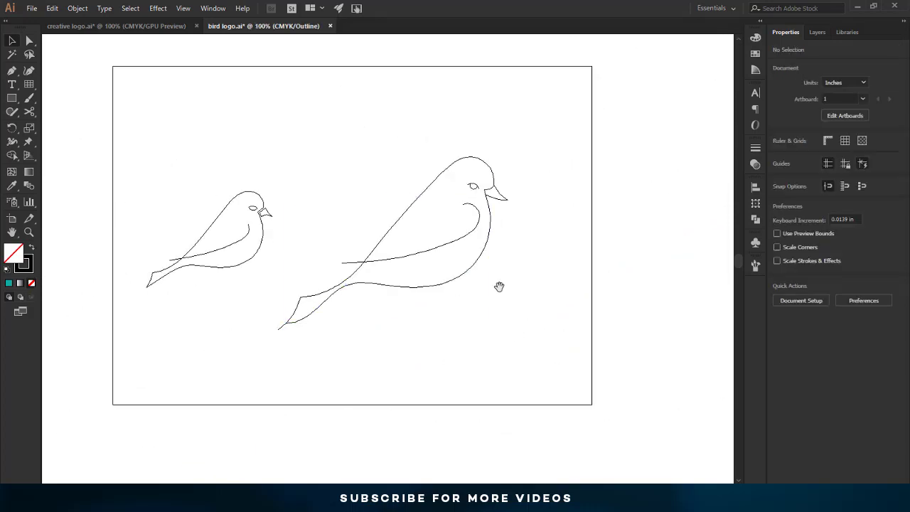
mouse_move(500, 287)
left_mouse_down()
mouse_move(492, 346)
mouse_move(420, 309)
left_mouse_up()
left_click(182, 8)
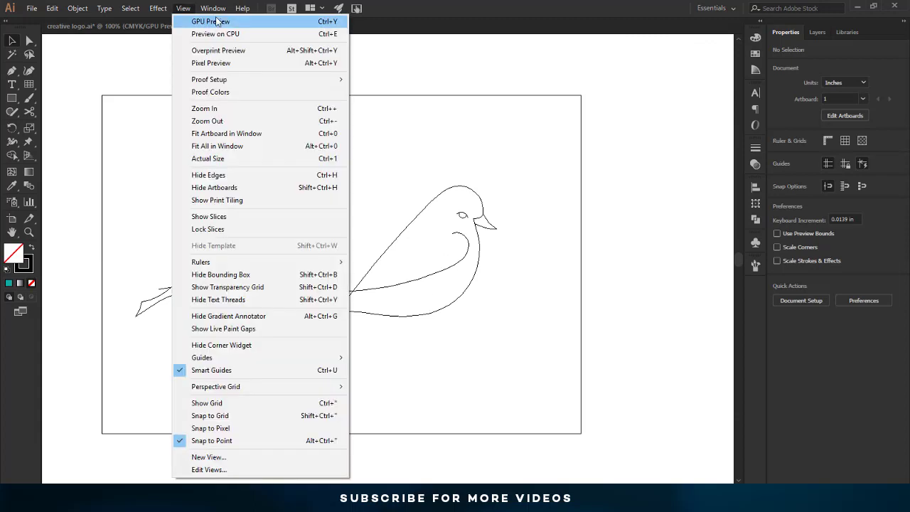
left_click(249, 22)
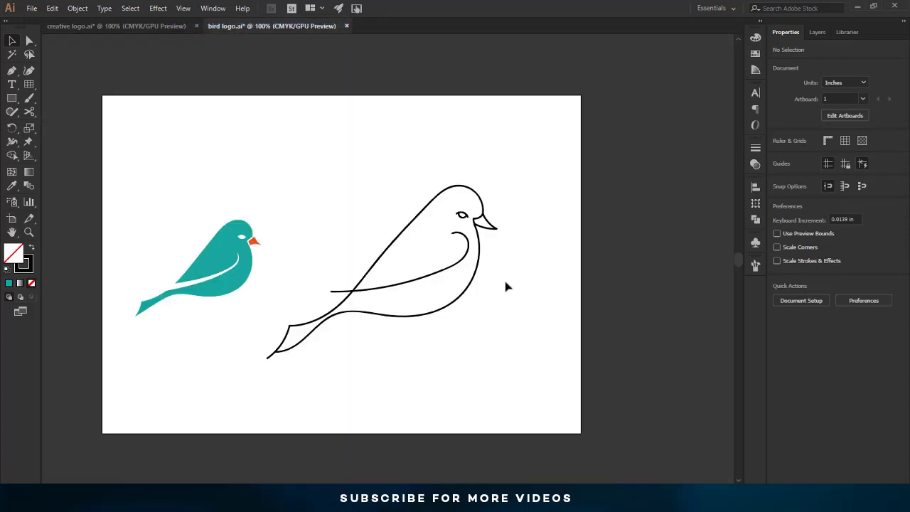
Select the traced bird and merge its body regions with the Shape Builder tool.
left_click_drag(550, 402, 277, 143)
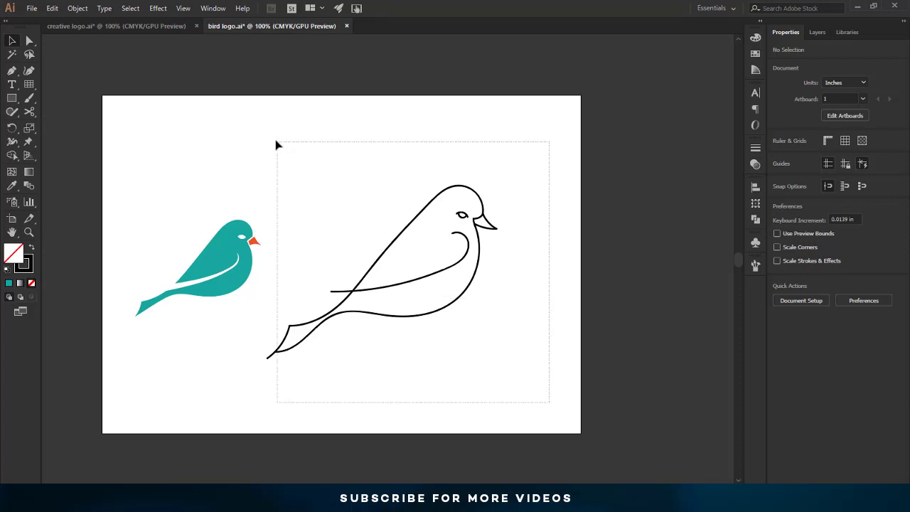
left_click(12, 156)
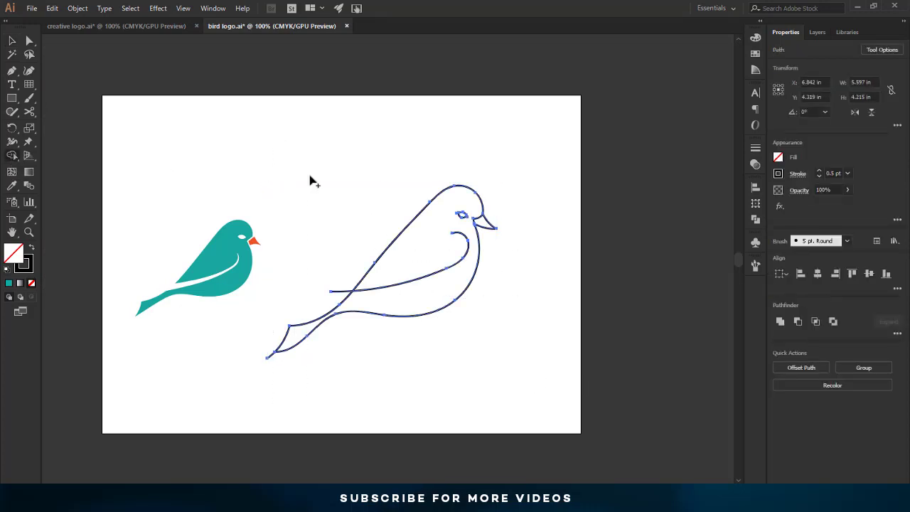
left_click(426, 251)
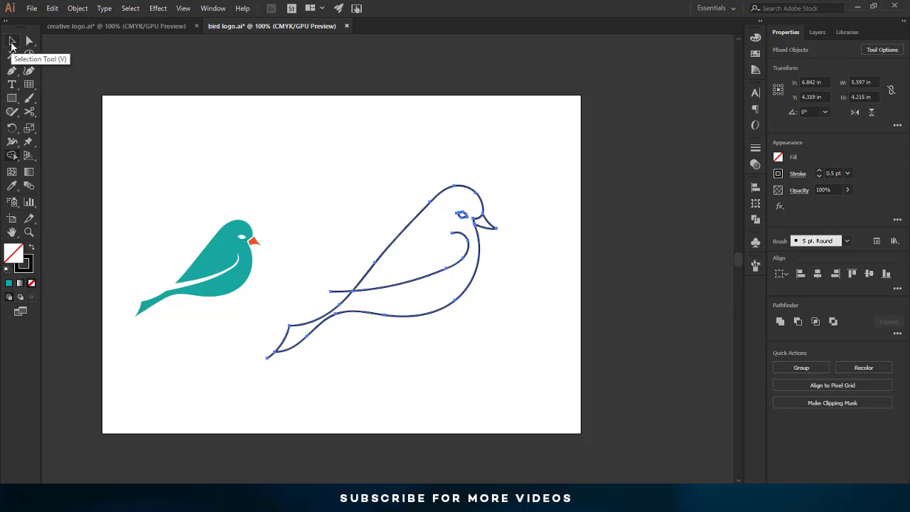
Select the traced bird's body and swap its fill and stroke so it becomes solid black.
left_click(11, 43)
left_click(275, 359)
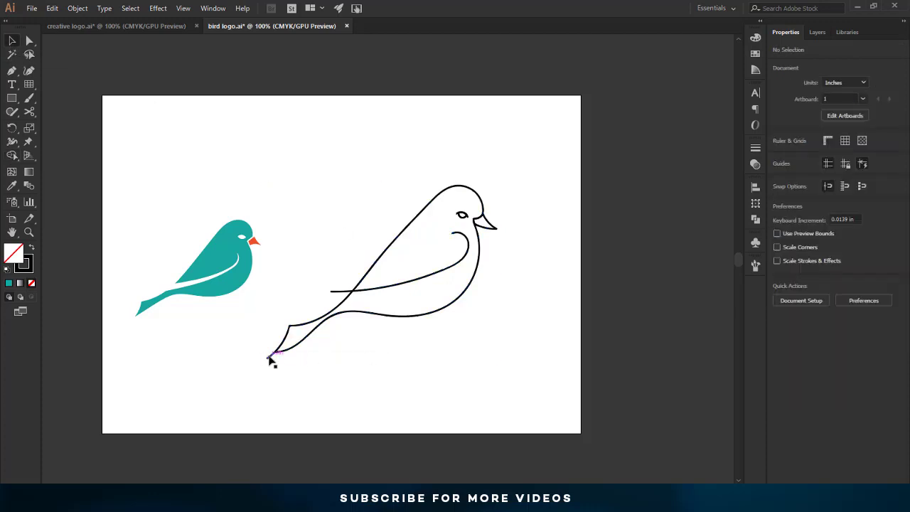
left_click(271, 360)
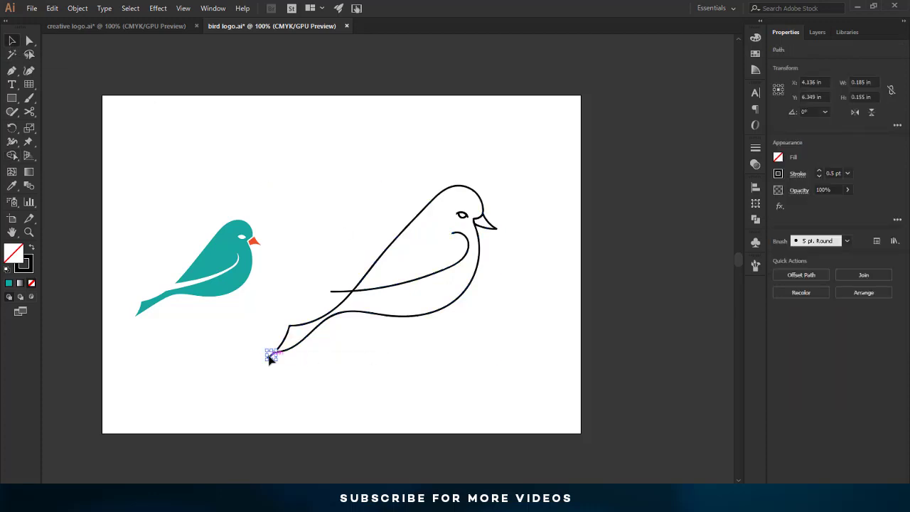
left_click(317, 374)
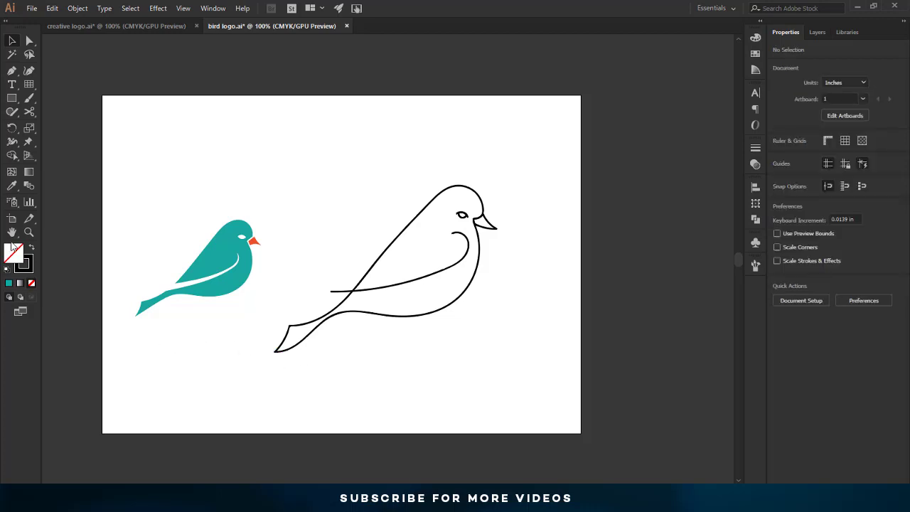
left_click(349, 314)
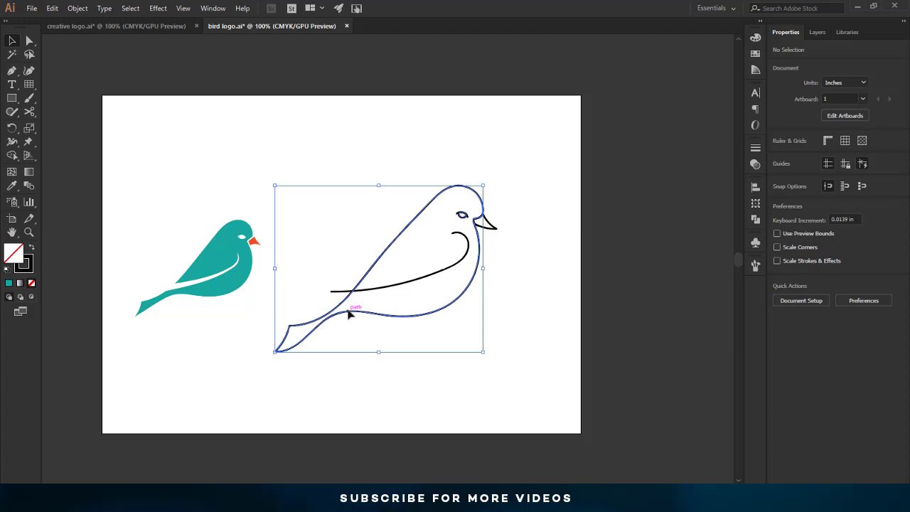
left_click(31, 248)
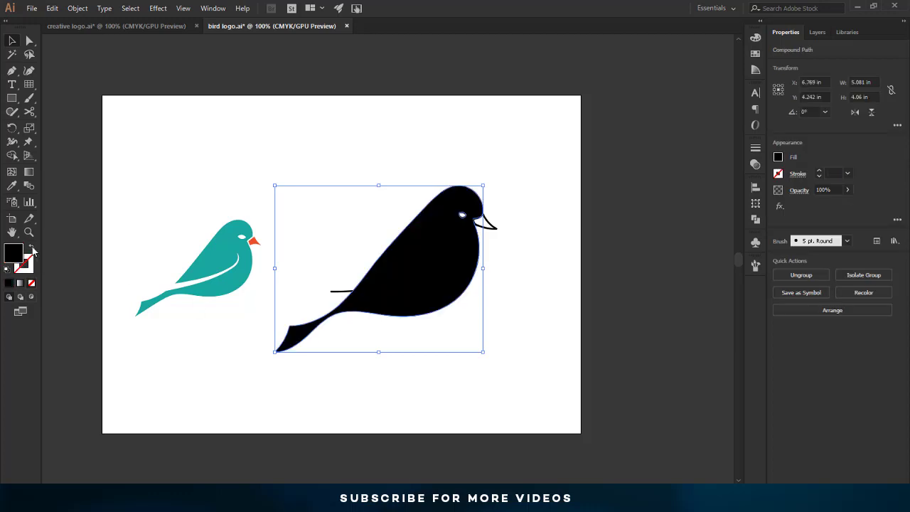
left_click(432, 390)
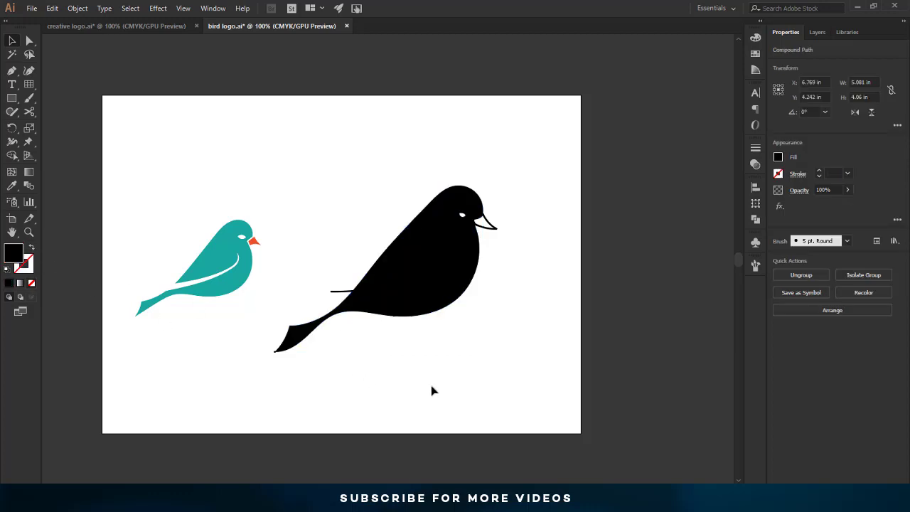
left_click(490, 232)
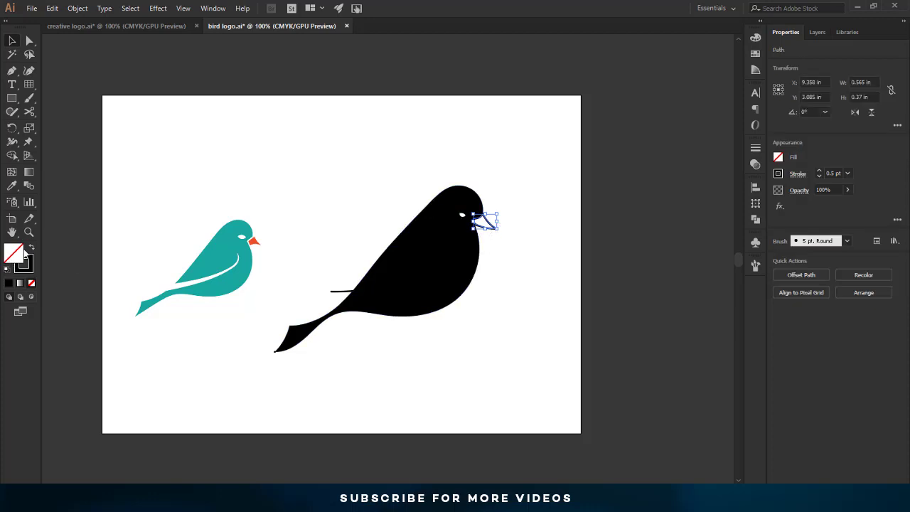
Swap the beak's fill and stroke, then mix an orange fill for it in the Color panel.
left_click(31, 249)
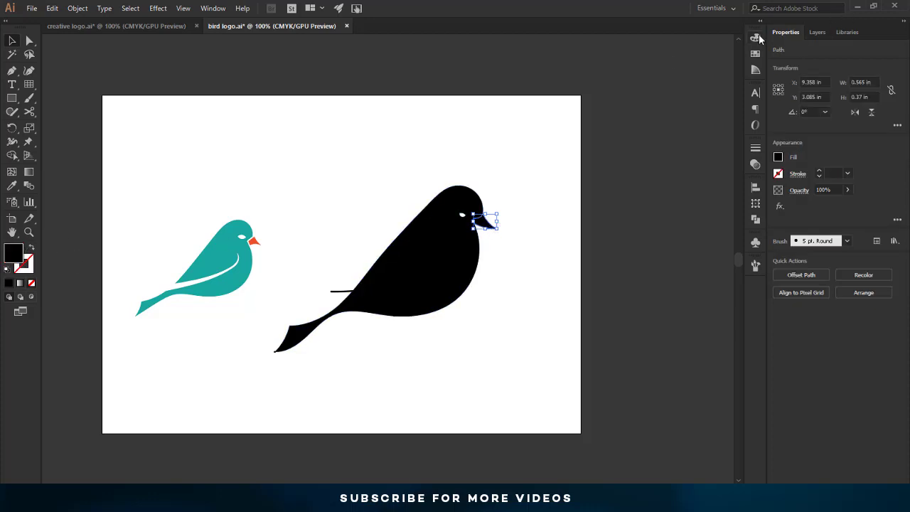
left_click(756, 38)
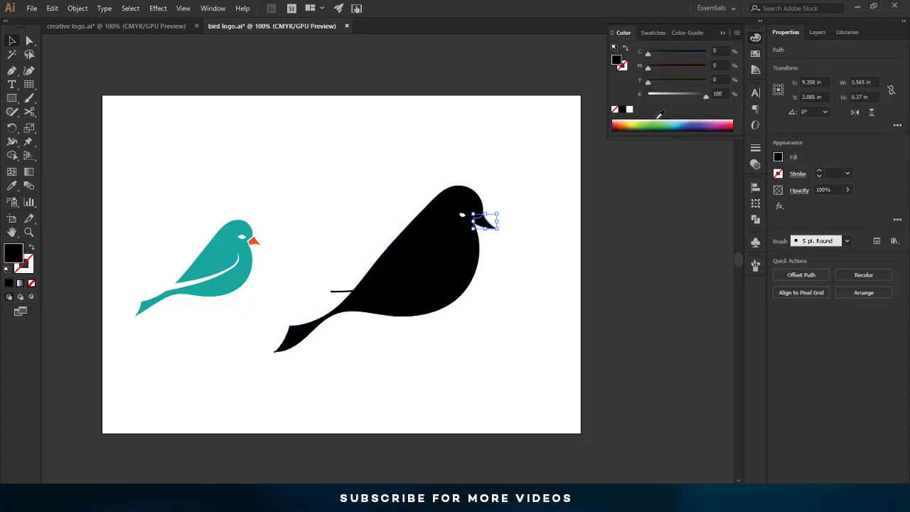
left_click_drag(635, 122, 625, 122)
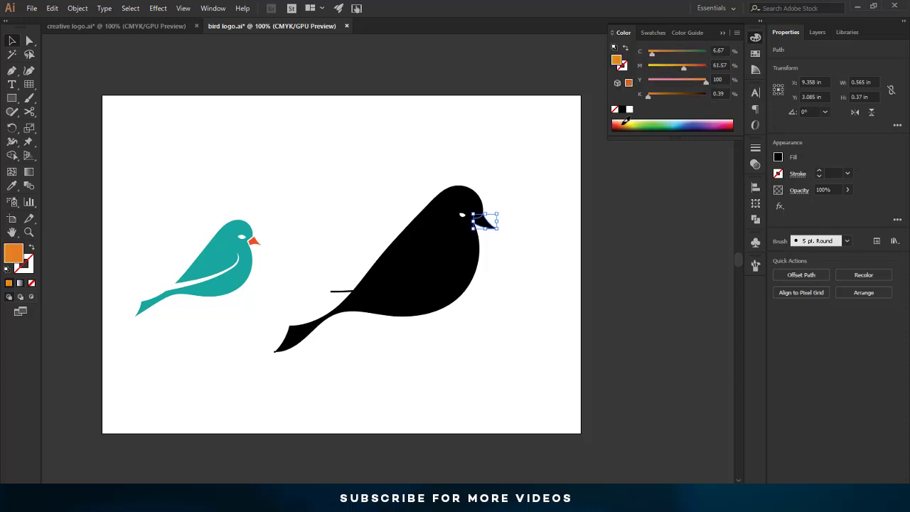
left_click_drag(684, 71, 691, 71)
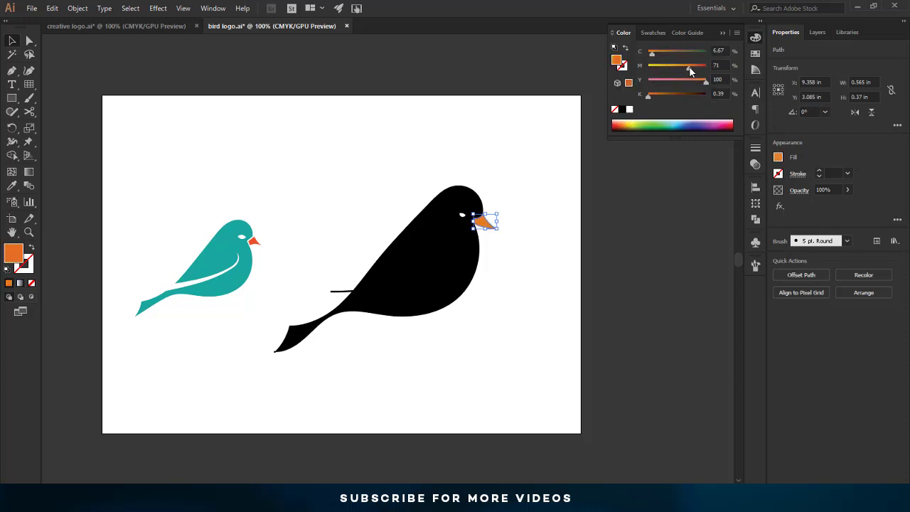
left_click(540, 163)
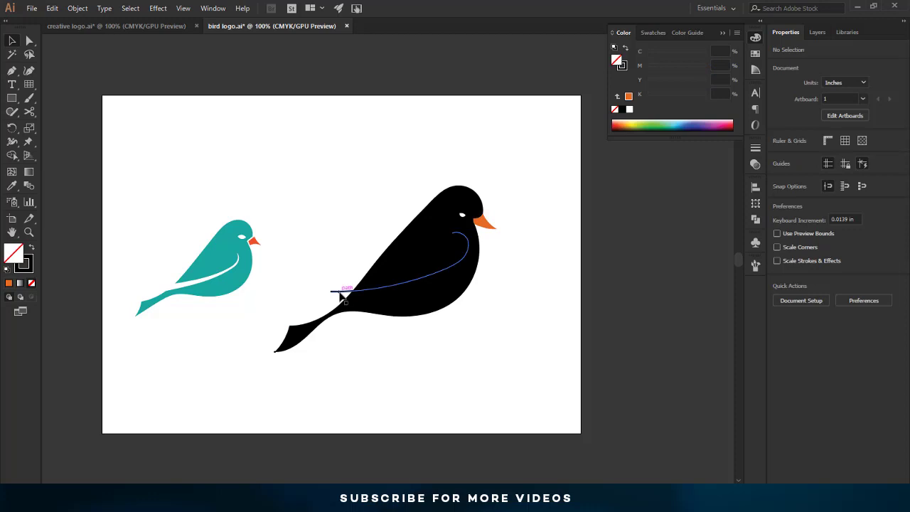
Set the wing curve's stroke colour to white.
left_click(341, 295)
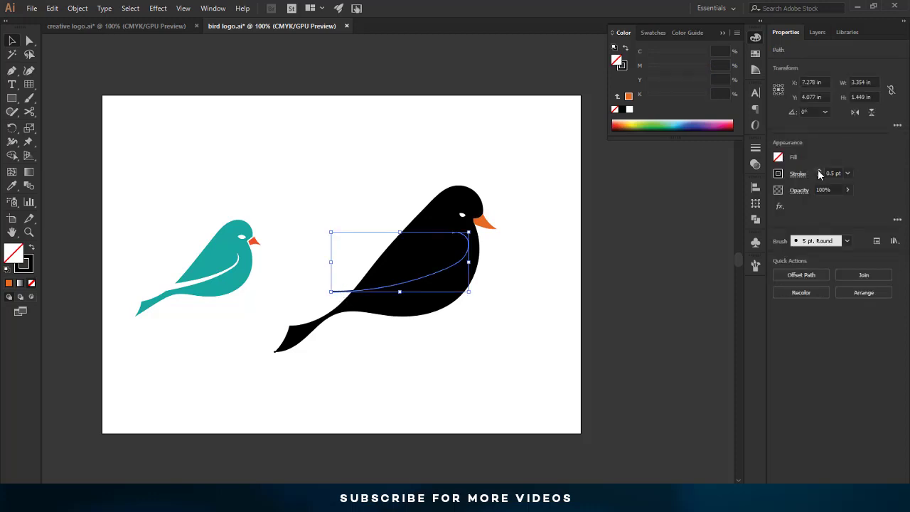
left_click(778, 173)
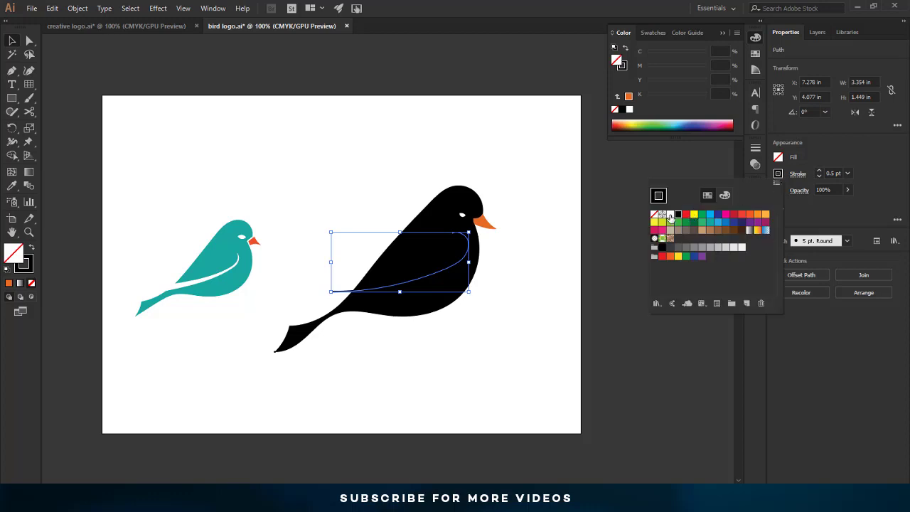
left_click(669, 217)
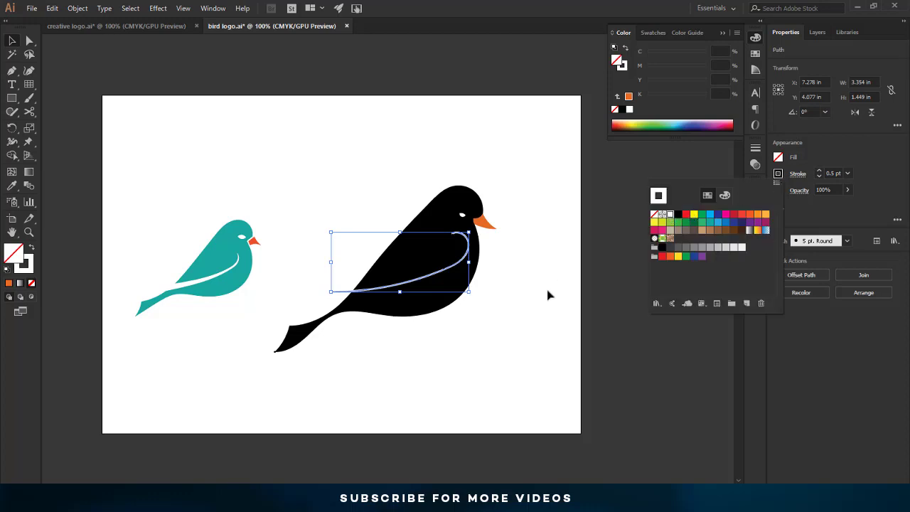
Replace the wing curve's round brush with the Basic brush at a 1 pt stroke weight.
left_click(846, 241)
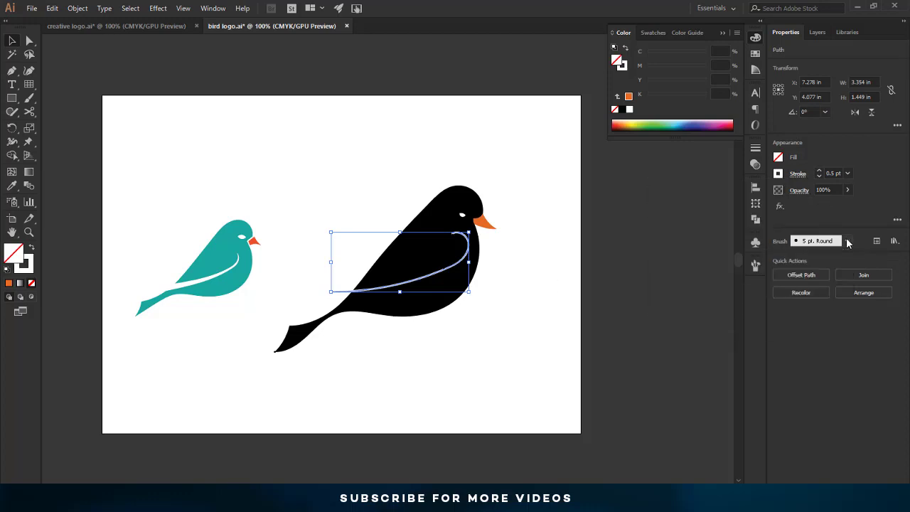
left_click(847, 241)
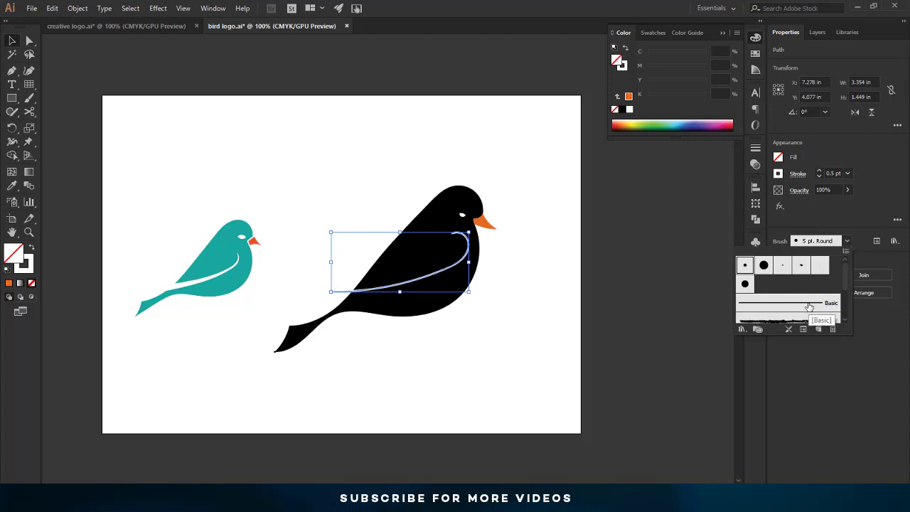
left_click(809, 306)
left_click(519, 323)
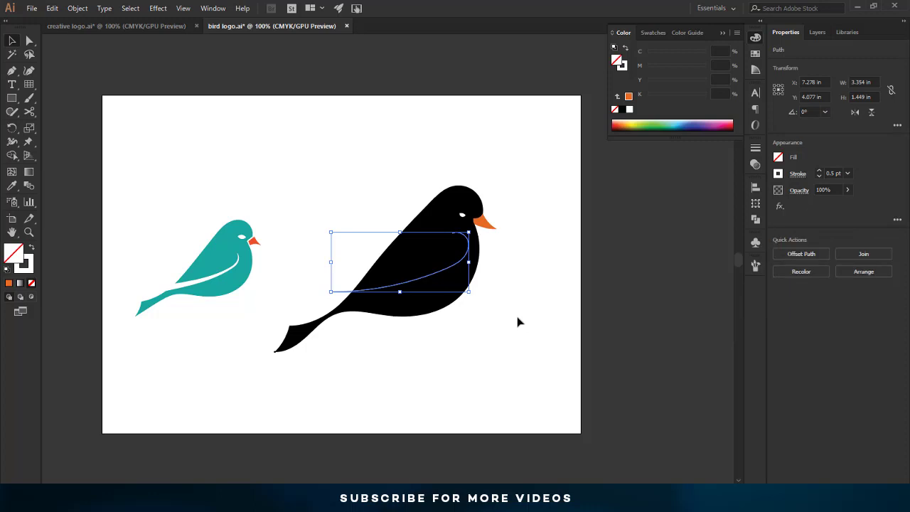
left_click(520, 320)
left_click(420, 279)
left_click(819, 172)
Use the Width tool to widen the wing stroke's left end and taper its tail to a point.
left_click(11, 155)
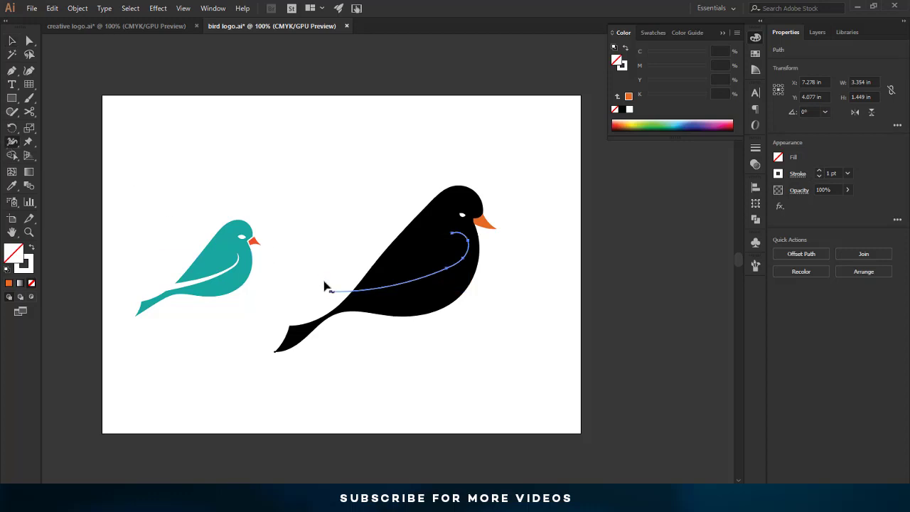
left_click_drag(331, 290, 331, 302)
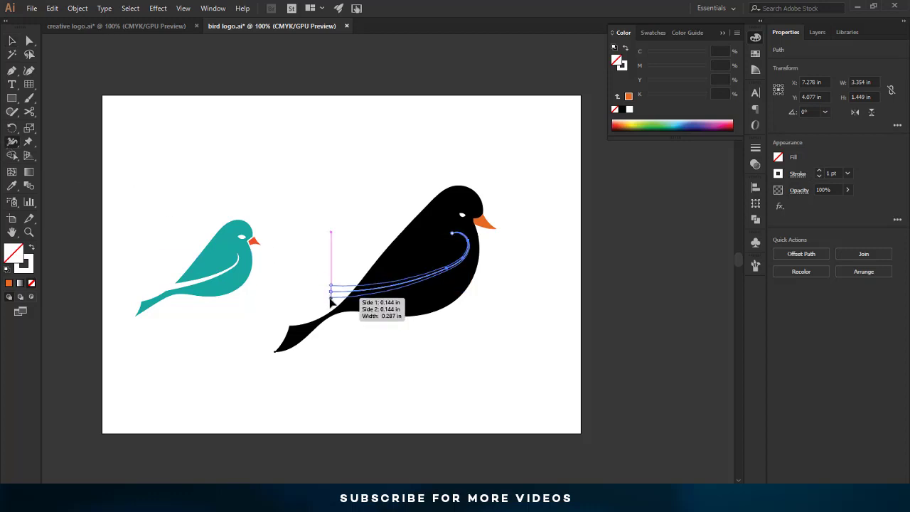
left_click_drag(330, 303, 331, 307)
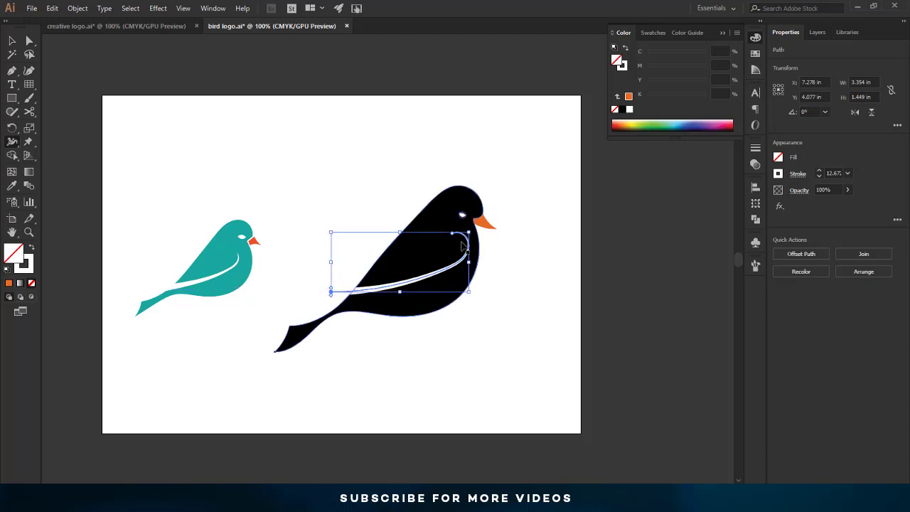
mouse_move(441, 234)
left_mouse_down()
mouse_move(706, 344)
mouse_move(593, 285)
left_mouse_up()
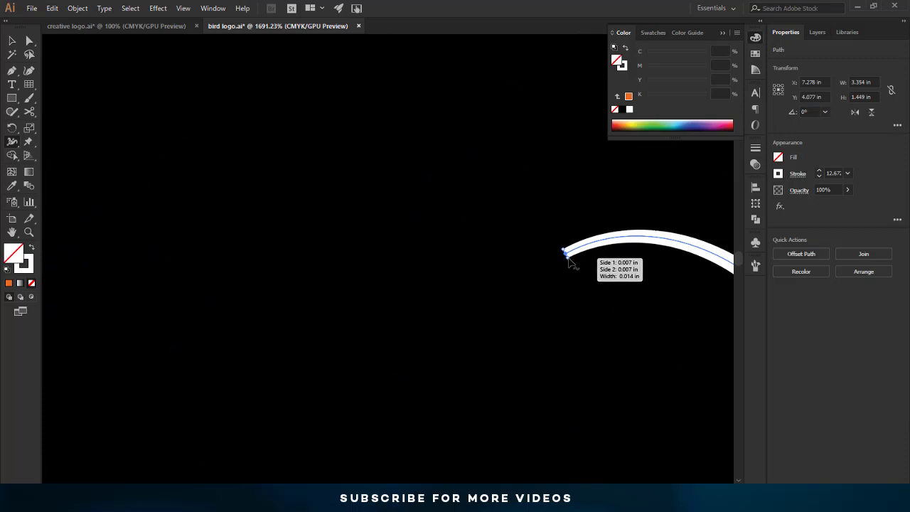
left_click_drag(568, 258, 565, 257)
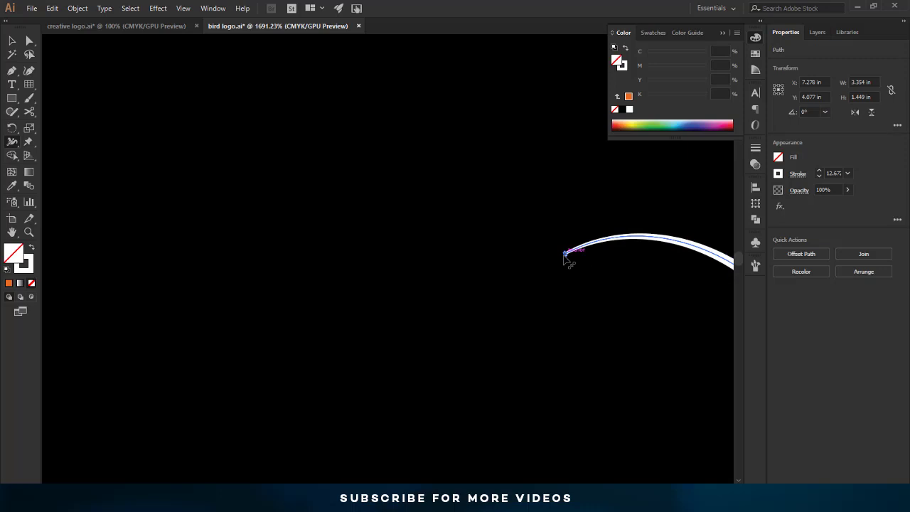
key("ctrl+0")
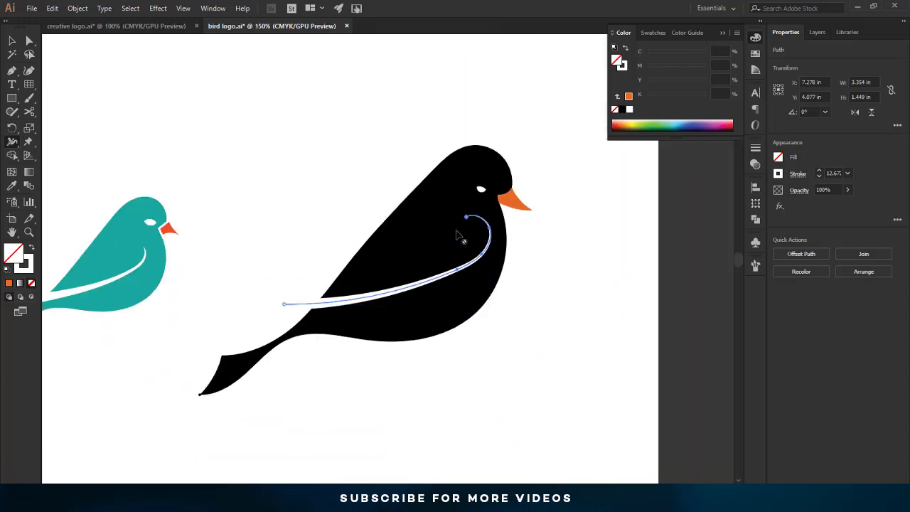
Outline the wing stroke into a filled shape and select it together with the bird body.
left_click(77, 9)
mouse_move(90, 266)
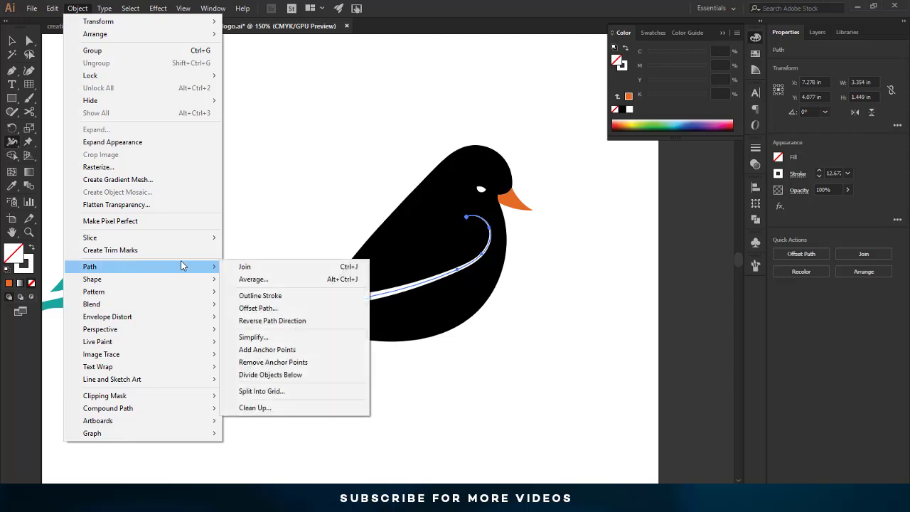
left_click(300, 302)
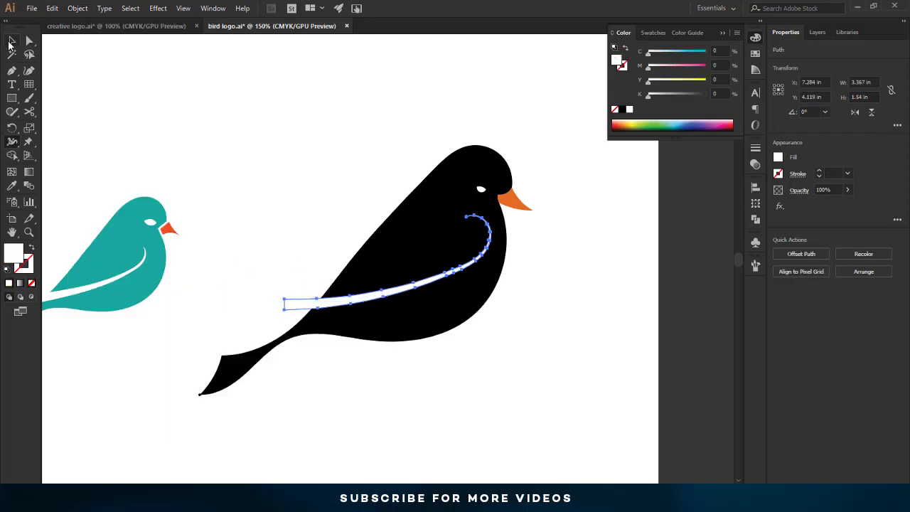
left_click(10, 45)
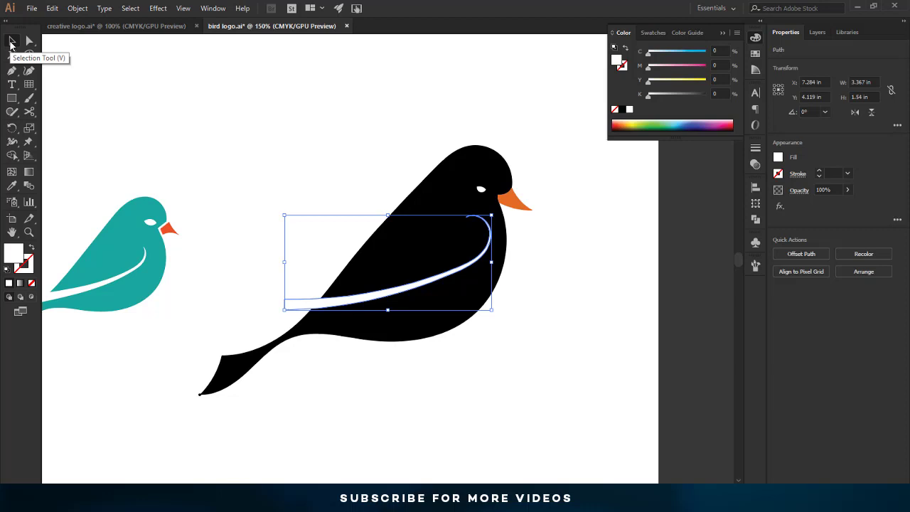
left_click_drag(246, 221, 415, 351)
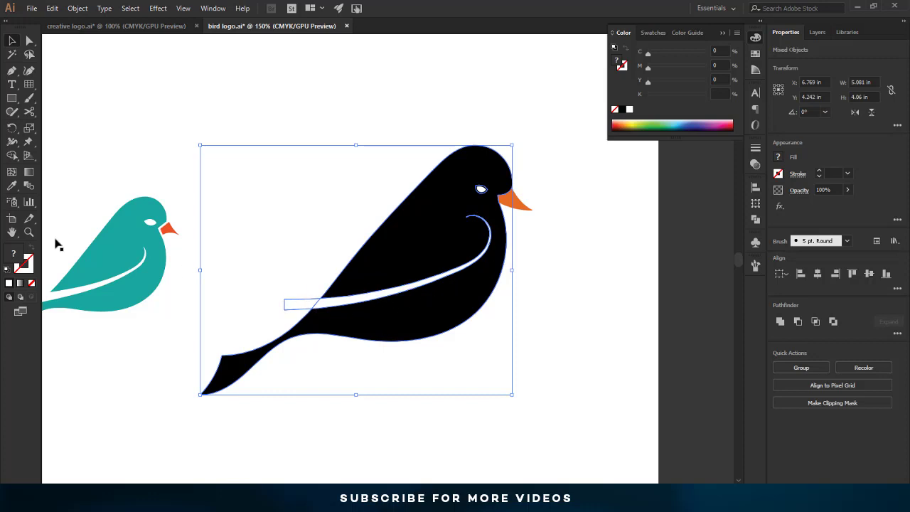
Subtract the wing shape from the black bird body with an Alt-drag of the Shape Builder tool.
left_click(10, 155)
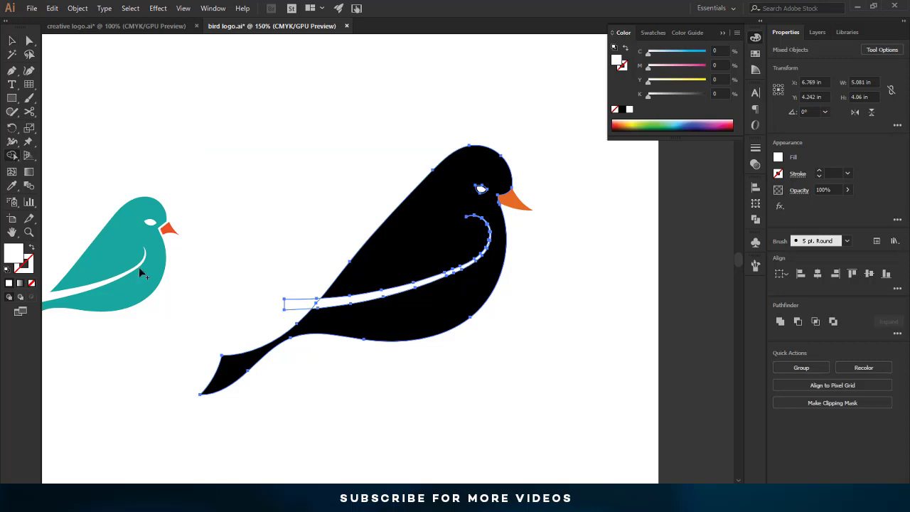
left_click_drag(253, 303, 326, 305)
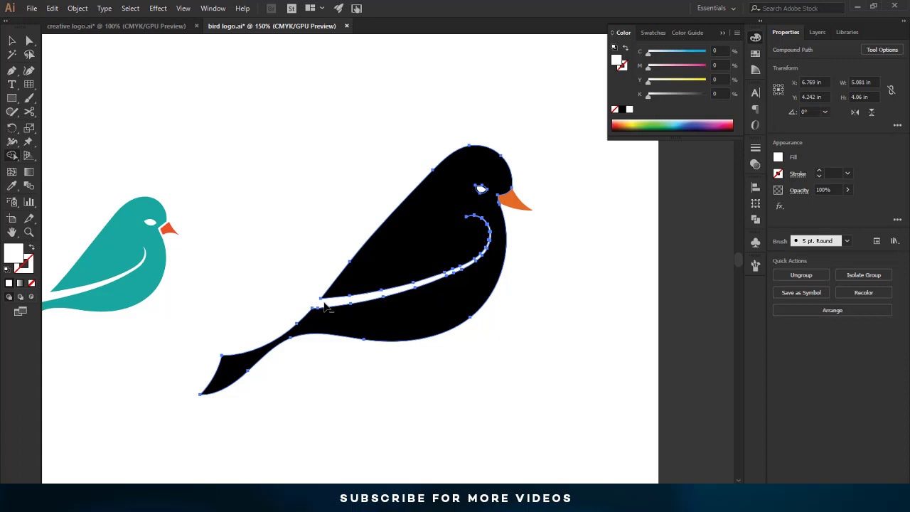
left_click(11, 40)
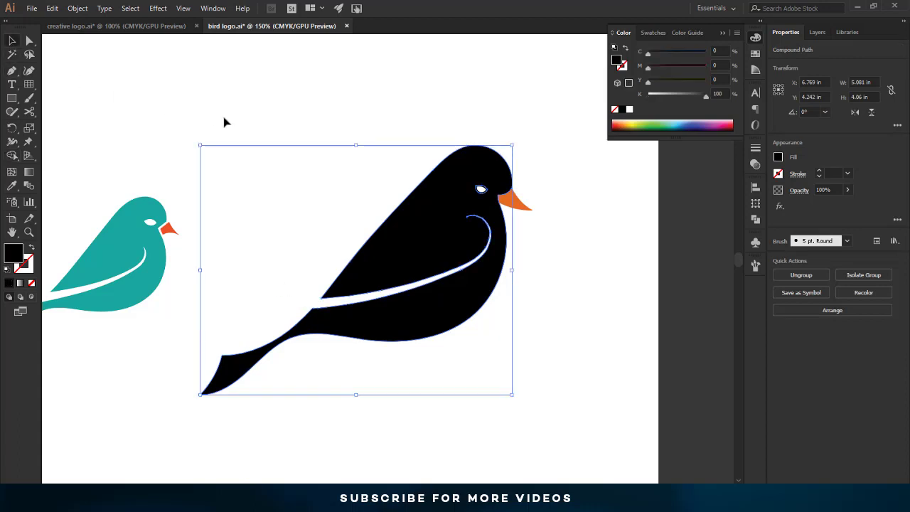
left_click(224, 122)
left_click(482, 192)
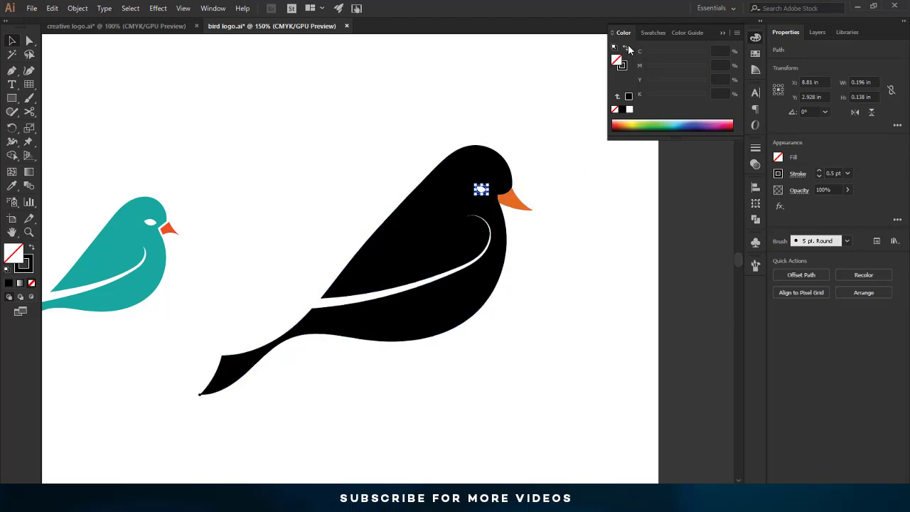
Give the bird's eye a yellow fill and no stroke.
left_click(638, 123)
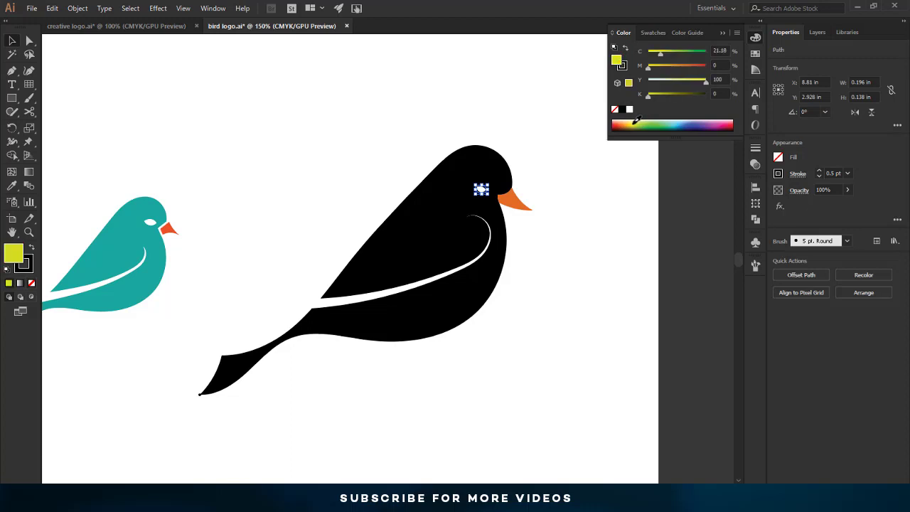
left_click(625, 65)
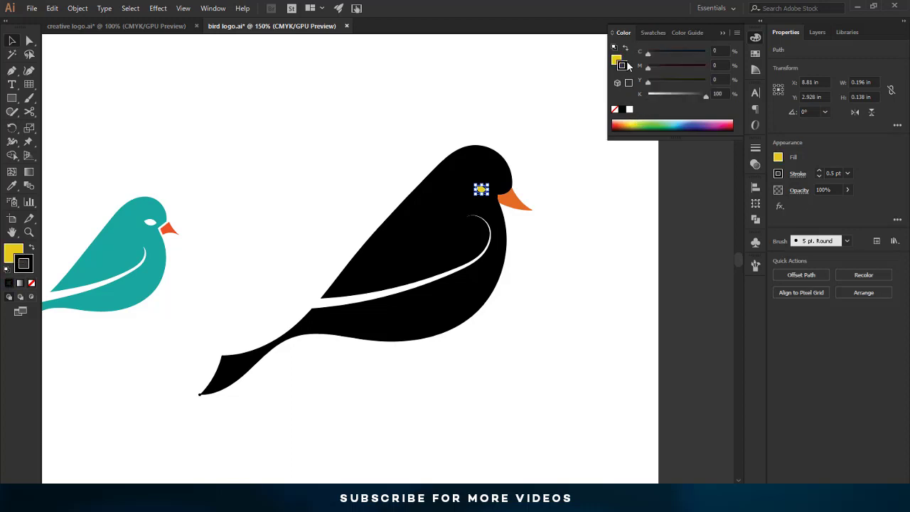
left_click(614, 110)
left_click(554, 177)
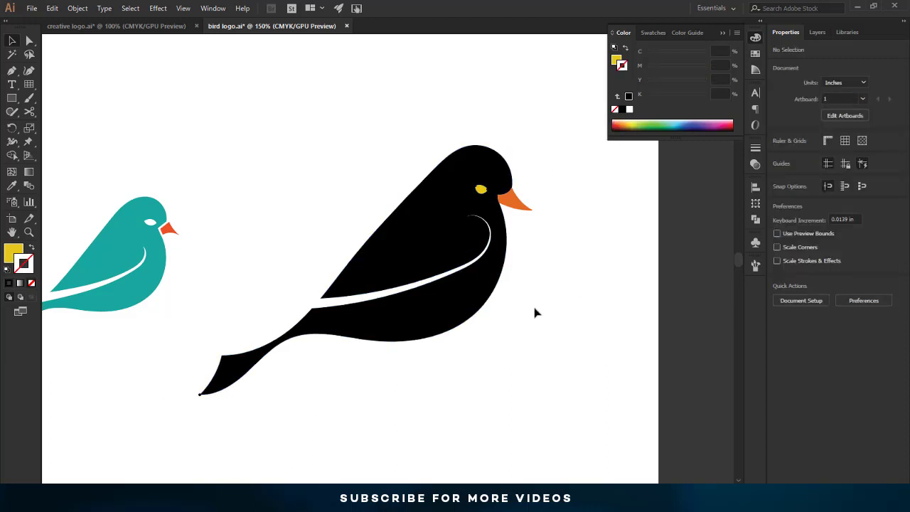
Delete the tiny leftover piece at the eye's tip.
left_click_drag(461, 178, 731, 352)
left_click(596, 244)
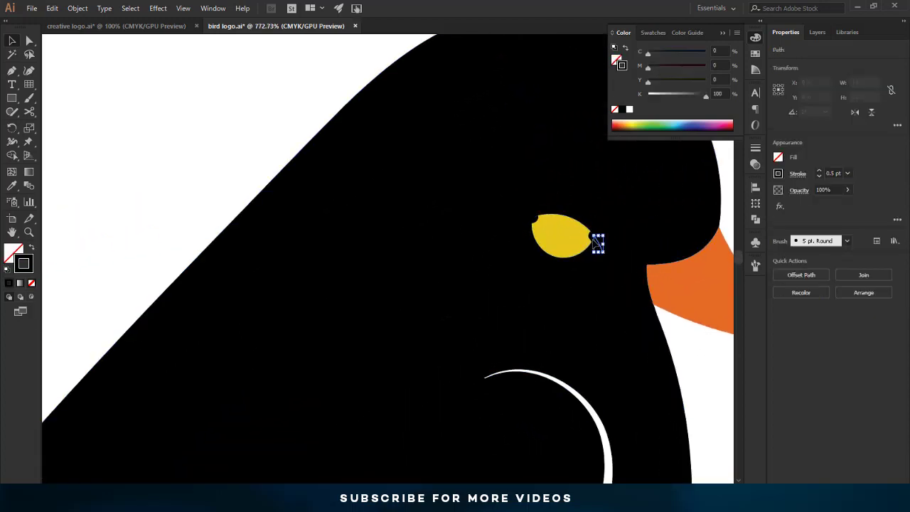
key("Delete")
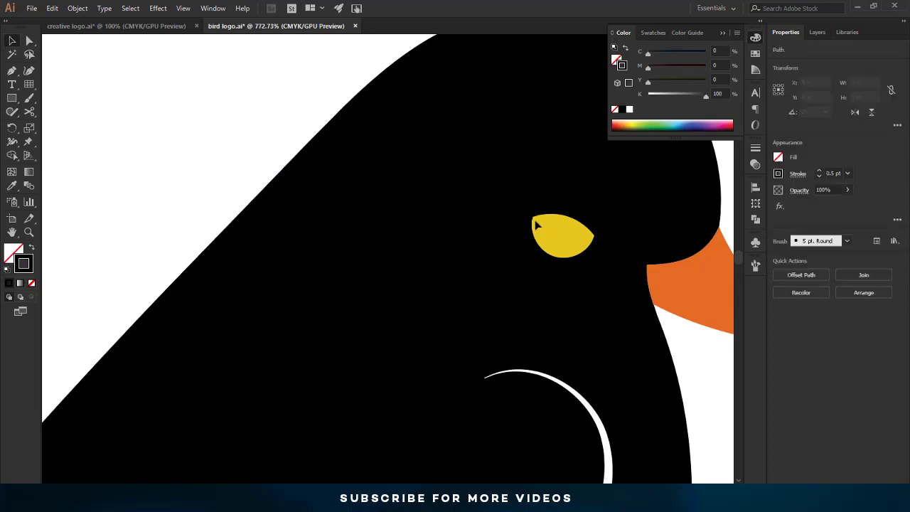
Delete the stray dot at the tail's pointed tip, then reframe the view on the bird's head.
left_click_drag(240, 379, 354, 291)
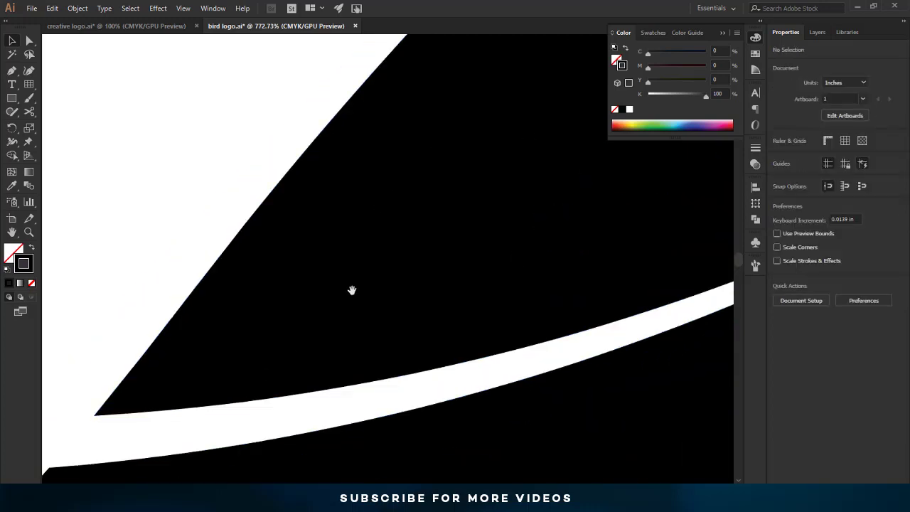
left_click_drag(212, 372, 477, 232)
left_click_drag(277, 349, 544, 177)
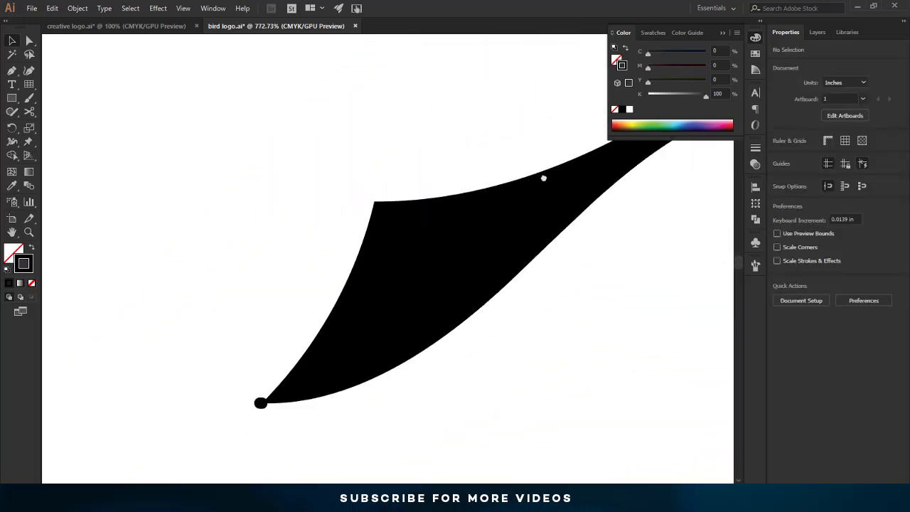
left_click(260, 403)
key("Delete")
key("ctrl+1")
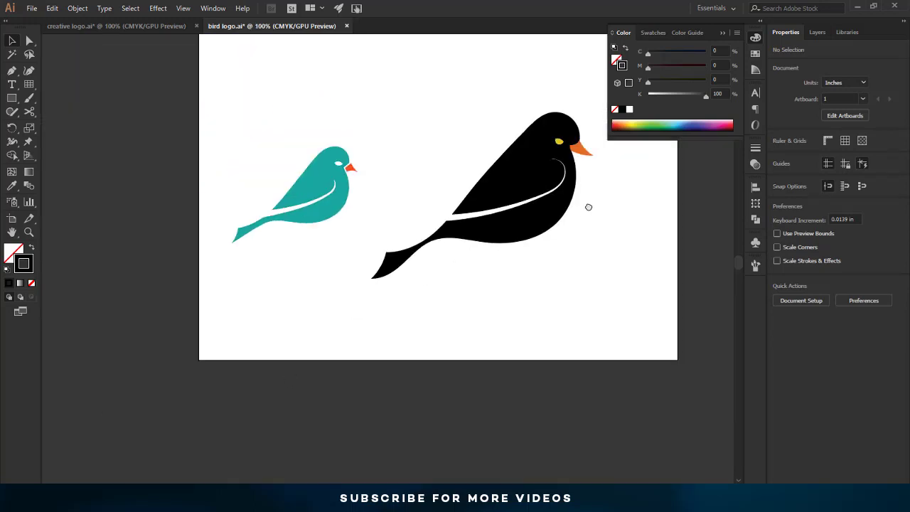
left_click_drag(588, 206, 507, 288)
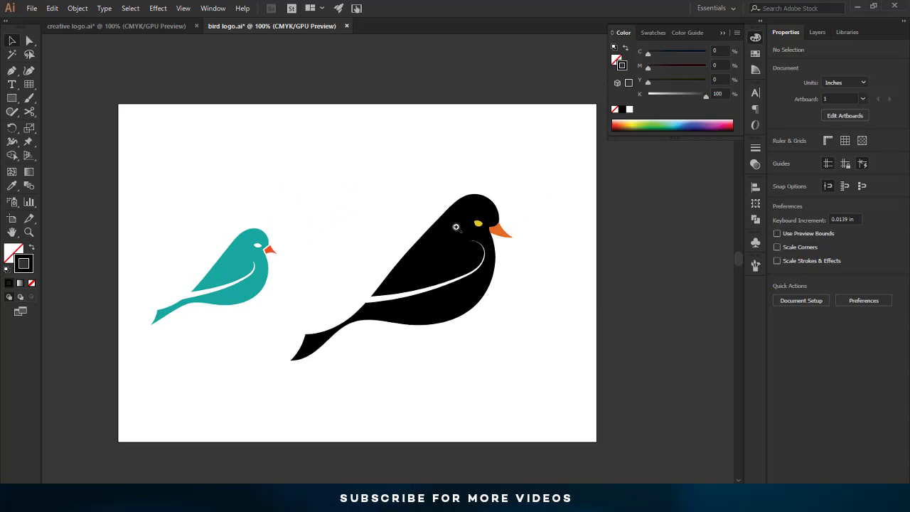
left_click_drag(471, 236, 671, 341)
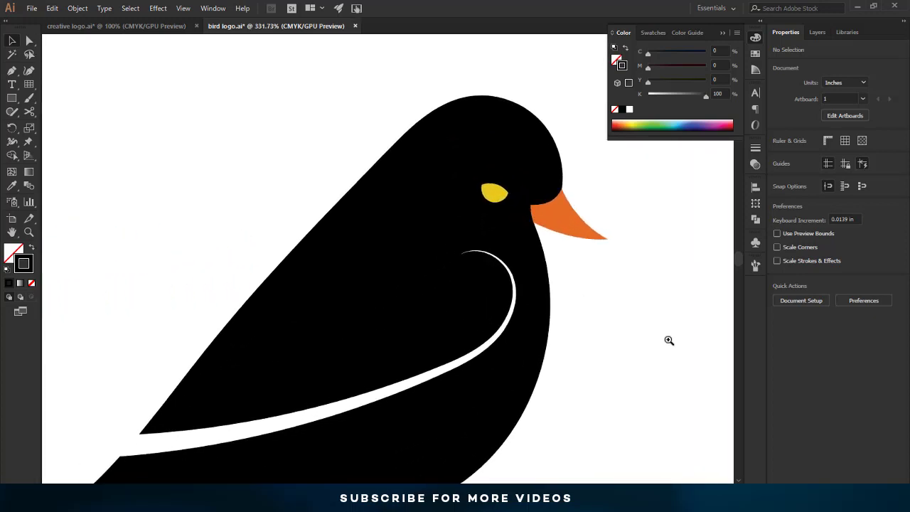
Nudge the orange beak into place and fill the bird body with the original logo's teal.
left_click_drag(562, 227, 567, 229)
left_click(601, 305)
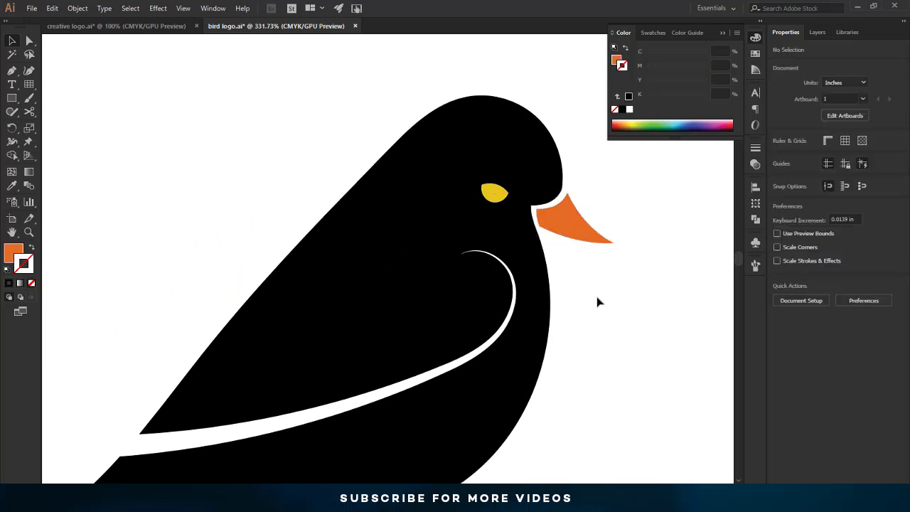
left_click(546, 285)
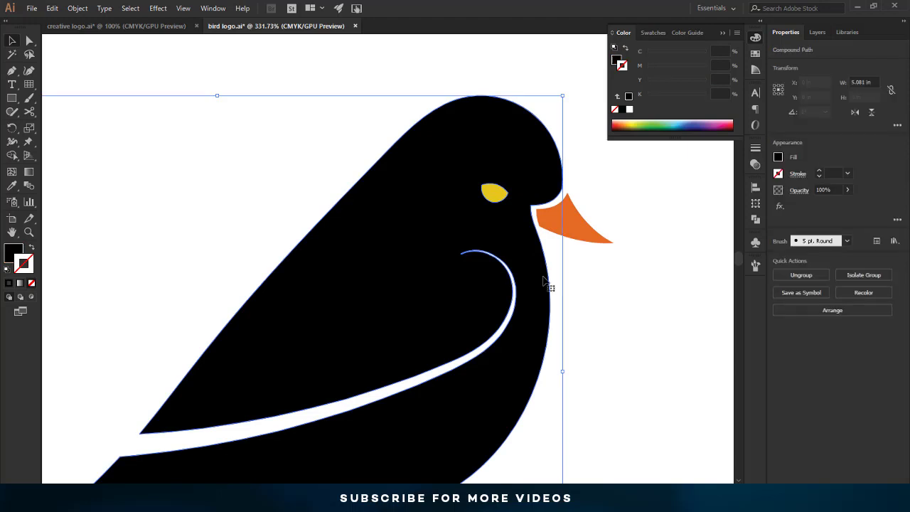
left_click(778, 157)
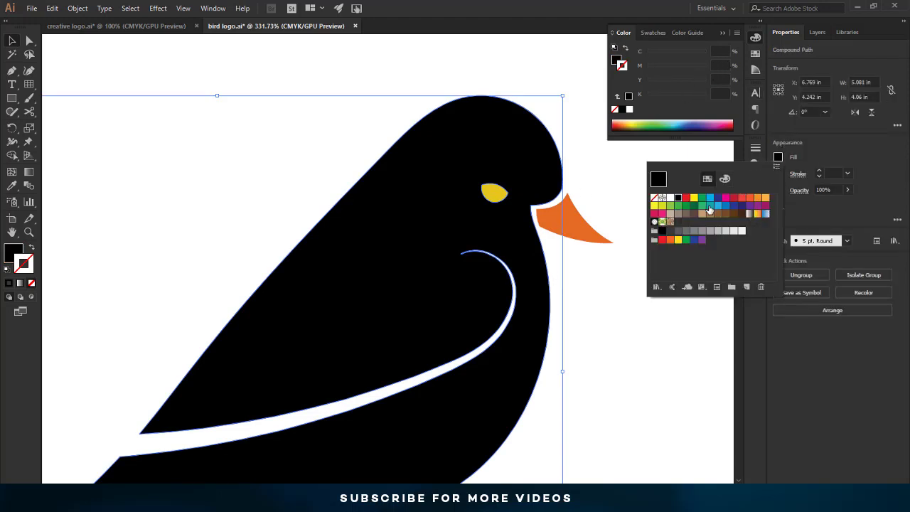
left_click(708, 206)
left_click(607, 305)
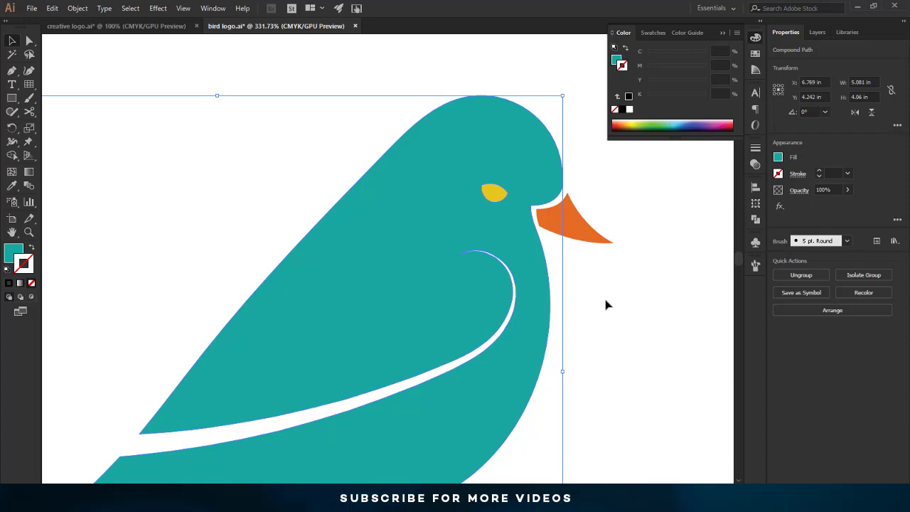
key("ctrl+0")
left_click(562, 408)
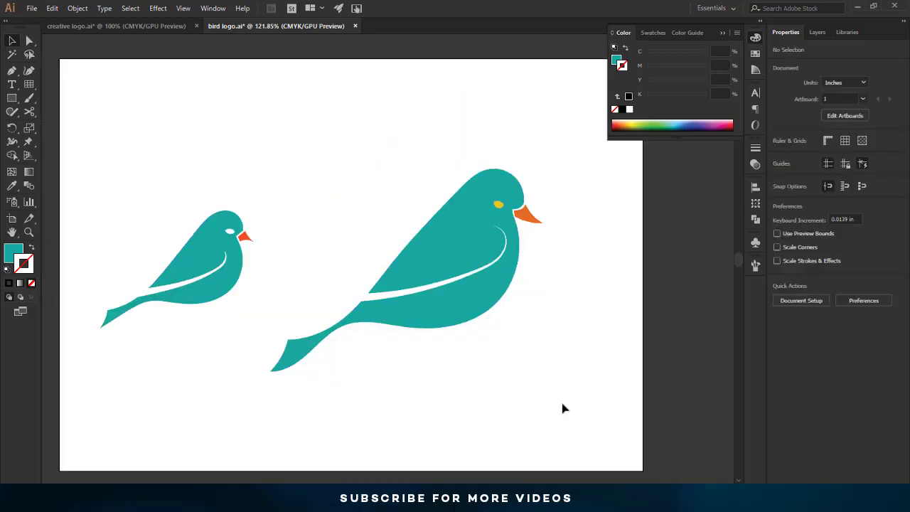